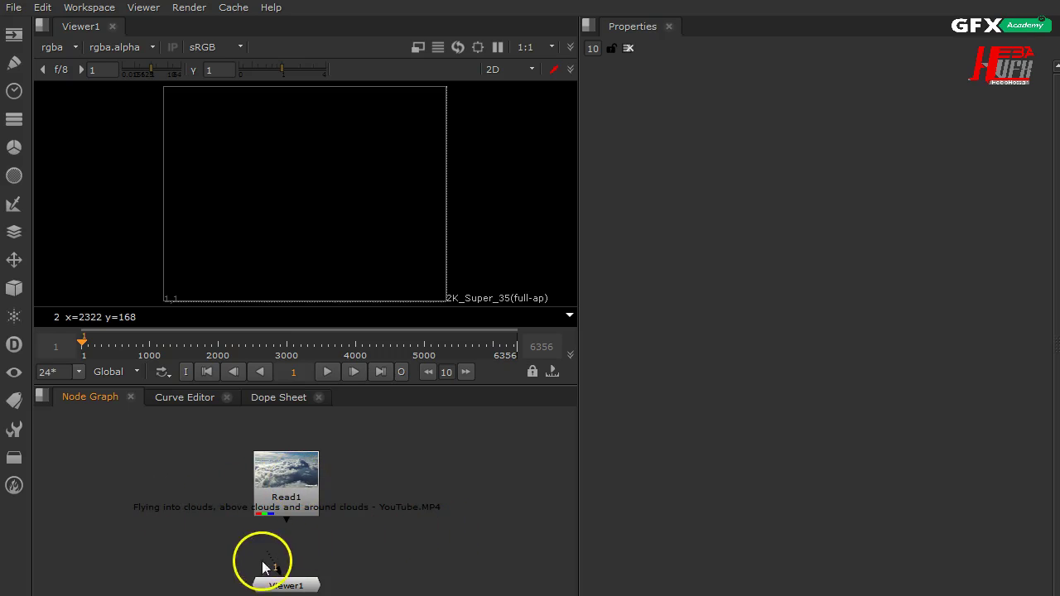
Connect the Viewer1 node to the Read1 clouds clip and move both nodes slightly up in the node graph.
left_click_drag(272, 549, 299, 474)
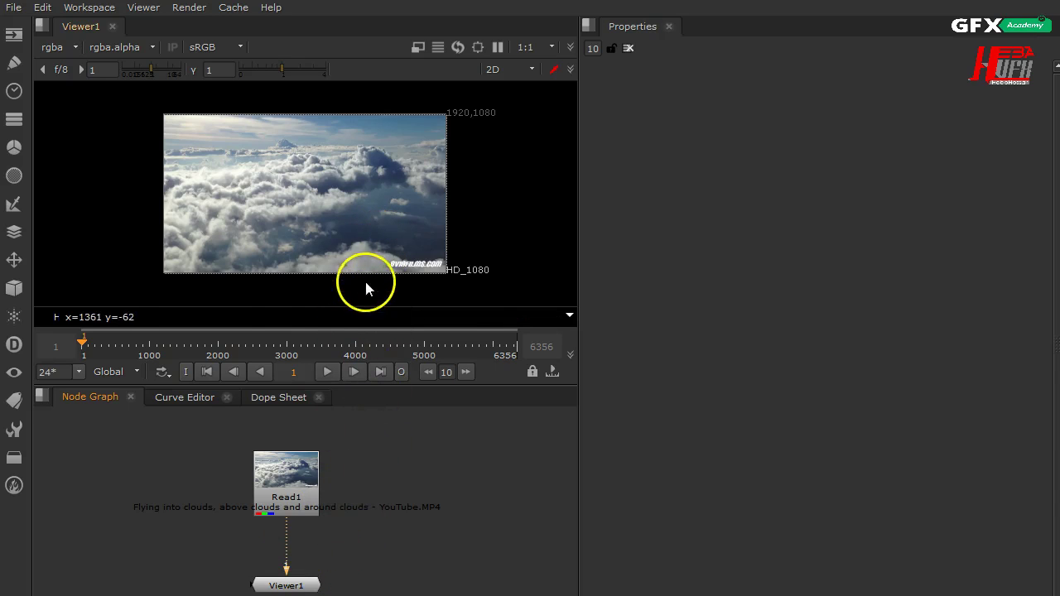
left_click_drag(308, 584, 308, 560)
left_click_drag(298, 486, 307, 448)
left_click(359, 437)
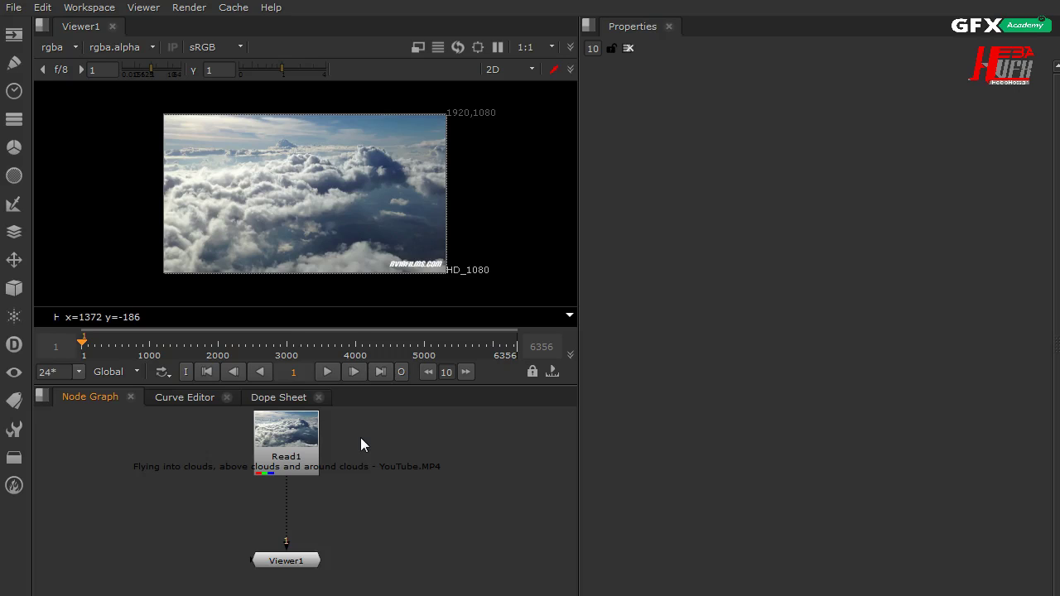
left_click_drag(310, 439, 313, 439)
Scrub the clouds clip to about frame 6092, return to the first frame, and scrub to about frame 1991.
left_click_drag(87, 345, 498, 348)
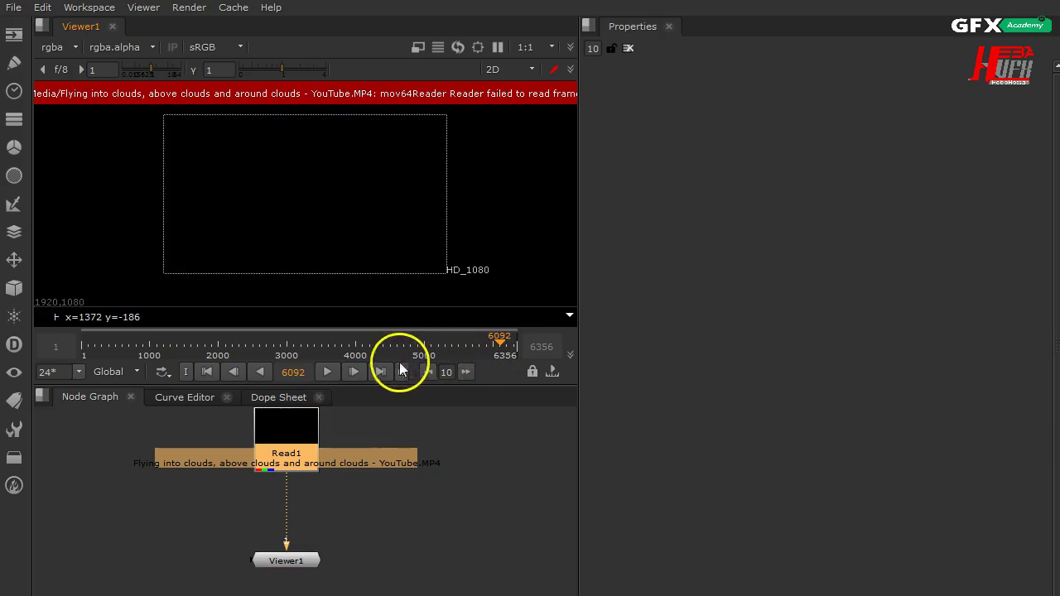
left_click(207, 373)
left_click_drag(100, 353, 217, 354)
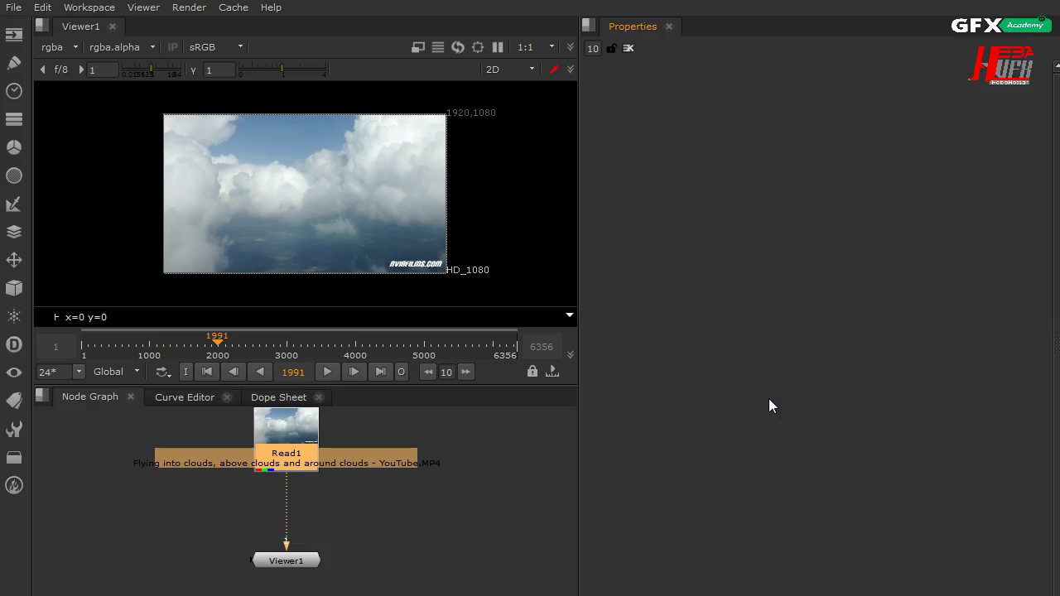
Set the last frame of the project's frame range to 100 in the project settings.
key("s")
scroll(770, 400, "down", 1)
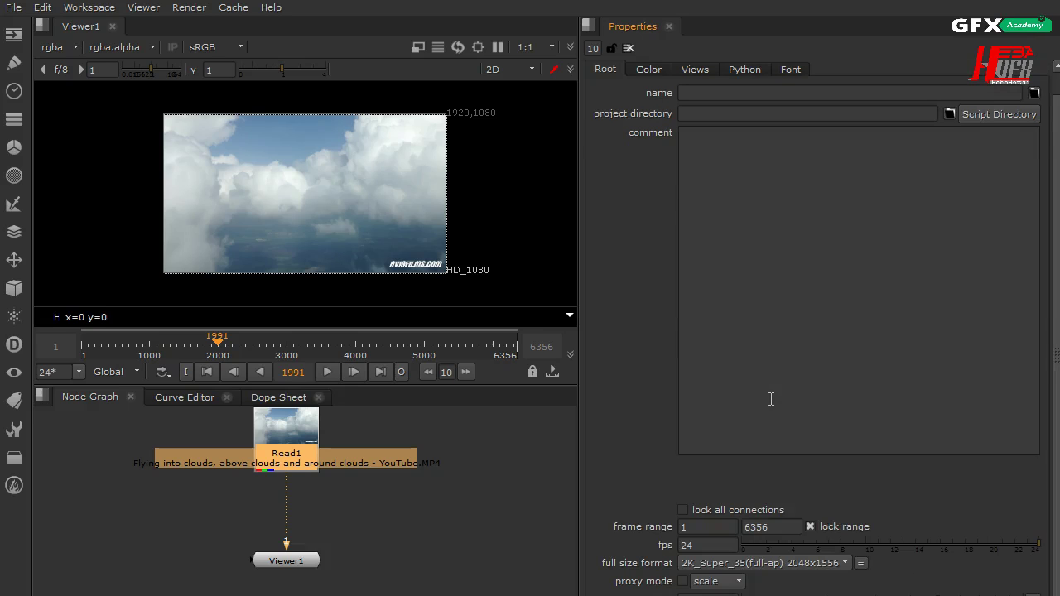
double_click(791, 528)
type("100")
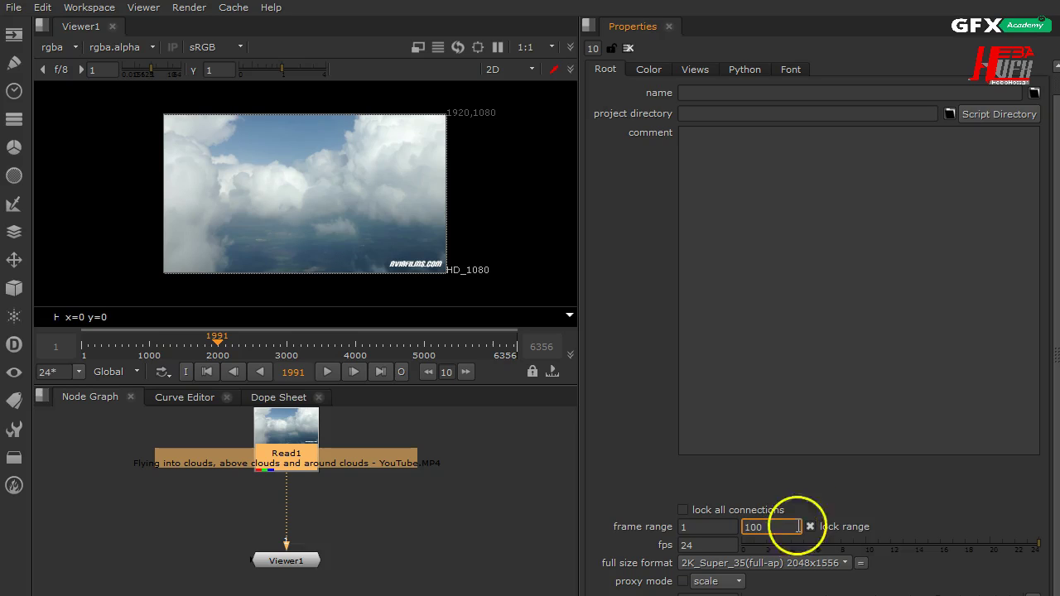
left_click(820, 495)
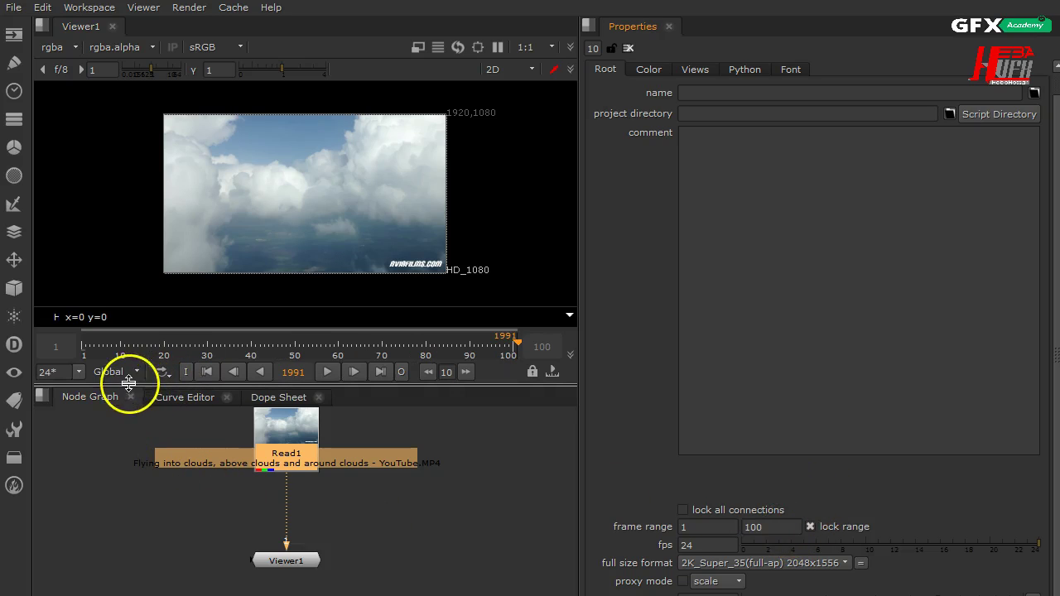
Return to the first frame, close the project settings, and preview the clip by scrubbing to frame 90.
left_click(203, 373)
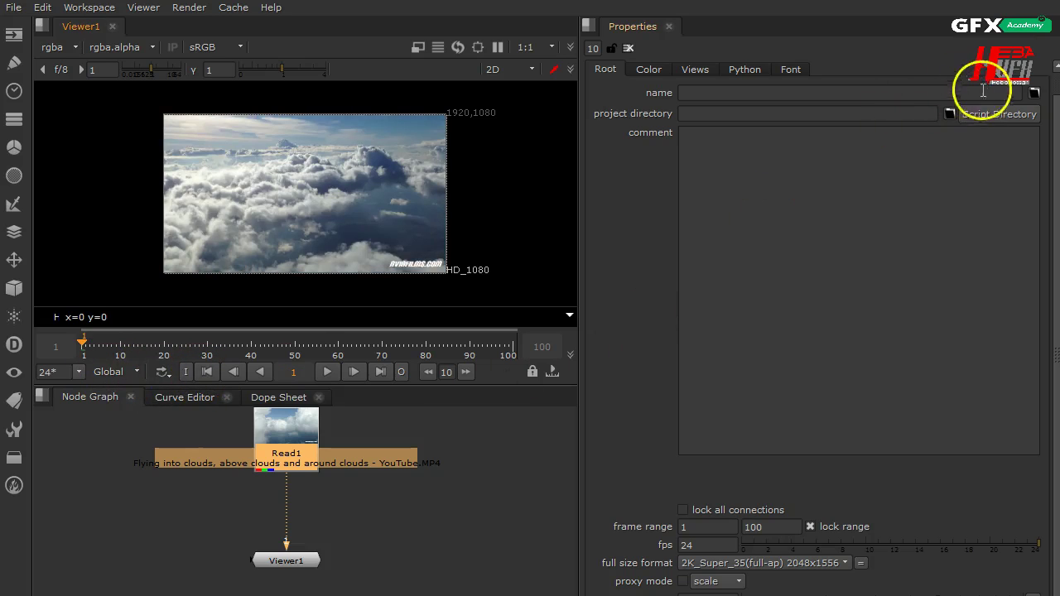
left_click(627, 49)
left_click_drag(86, 339, 471, 344)
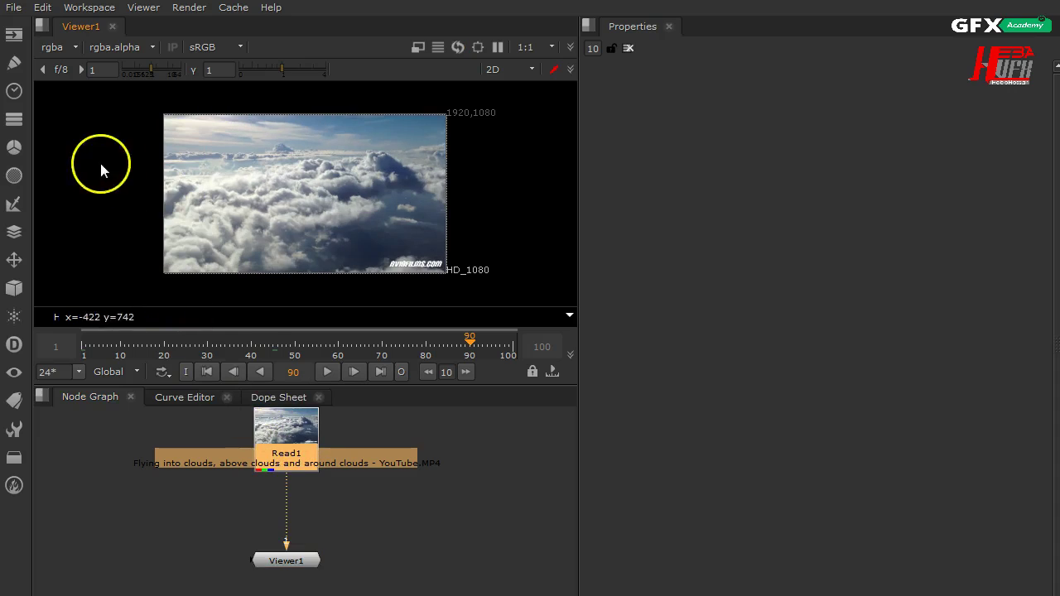
Add a Write node below Read1 and position it between the clip and the viewer.
left_click(15, 38)
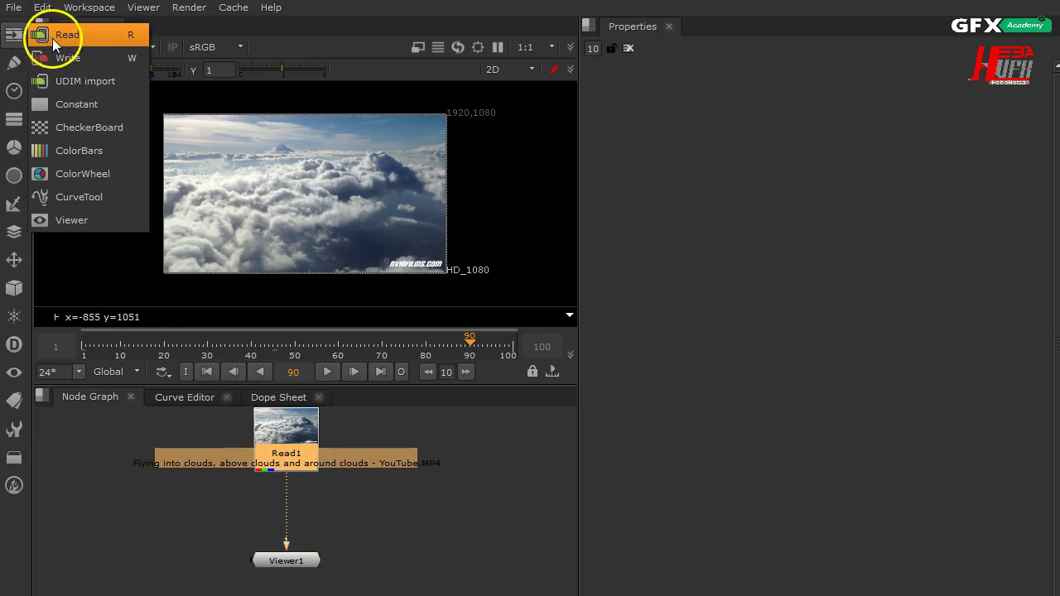
left_click(59, 55)
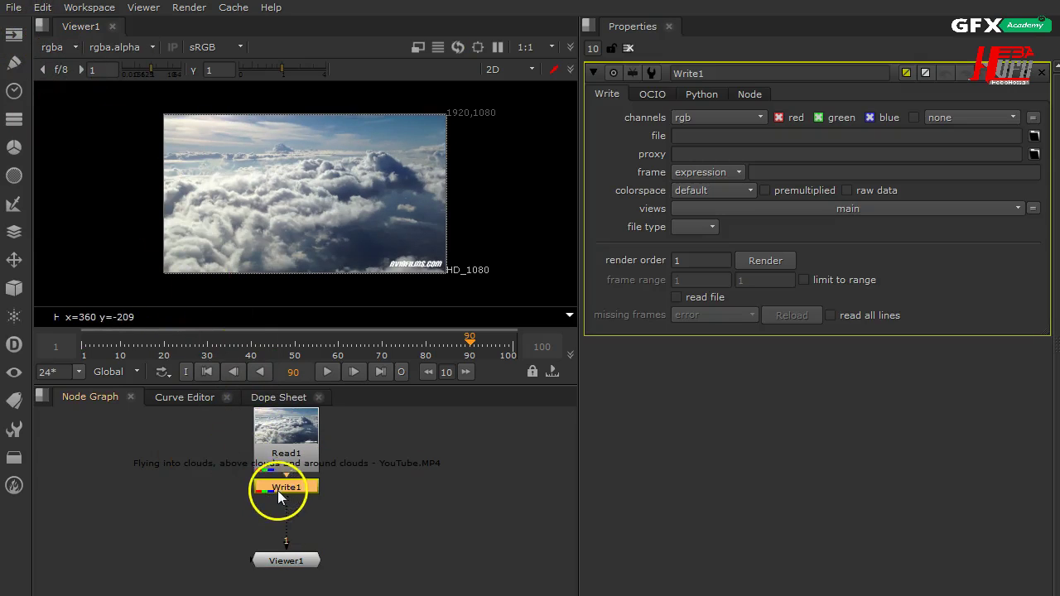
left_click_drag(277, 491, 287, 497)
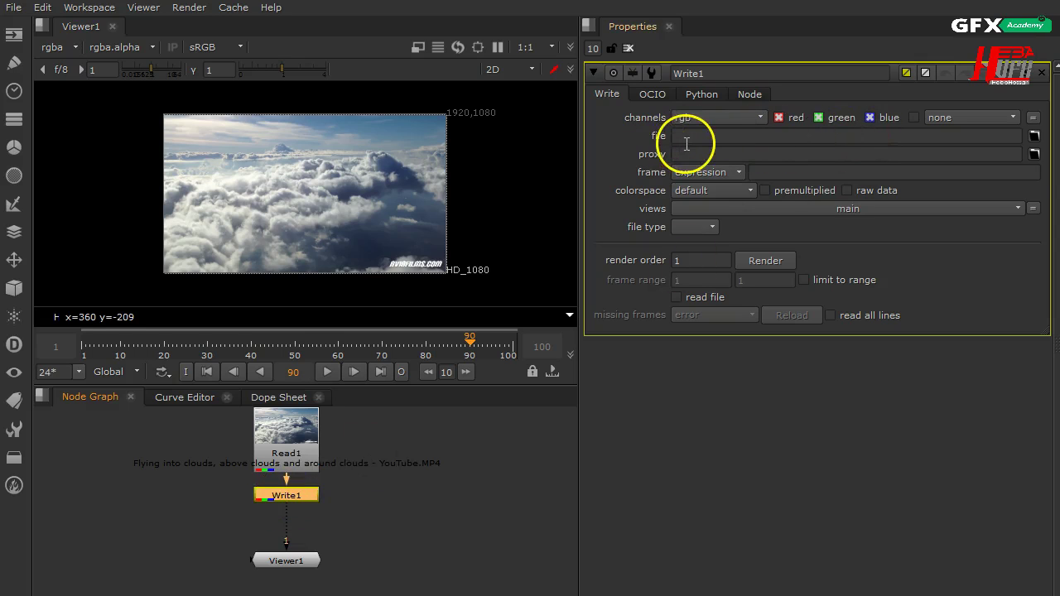
Browse for the Write node's output file location and create a new folder named test inside the home Documents folder.
left_click(1034, 136)
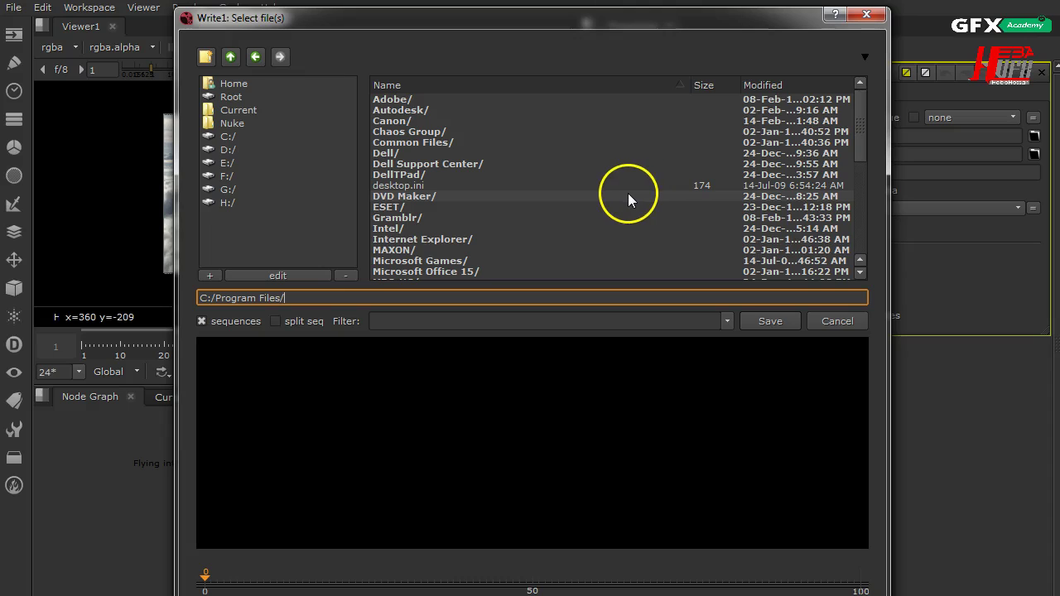
left_click(236, 83)
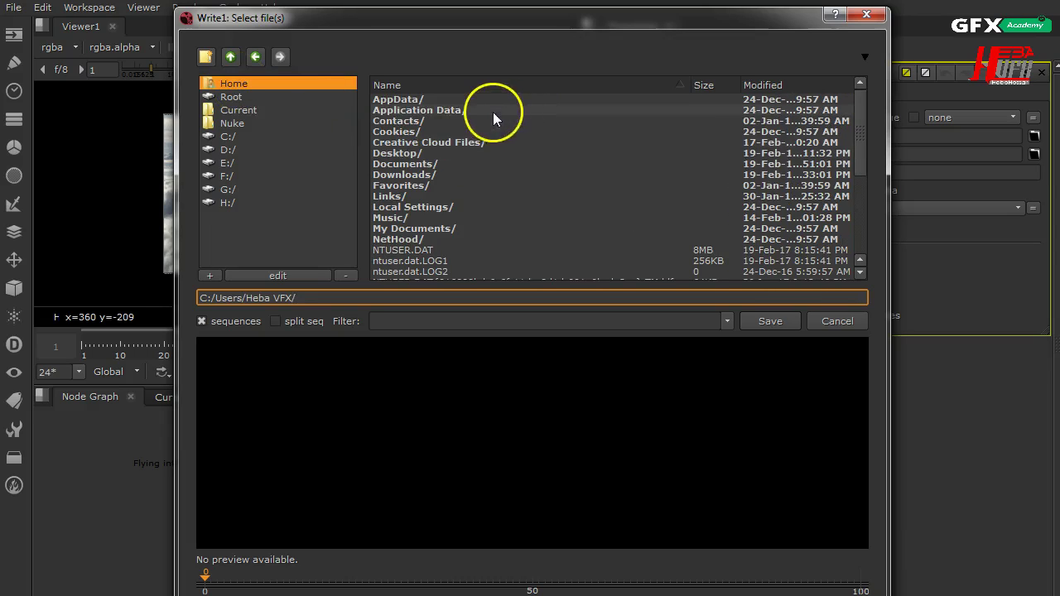
double_click(416, 169)
left_click(205, 56)
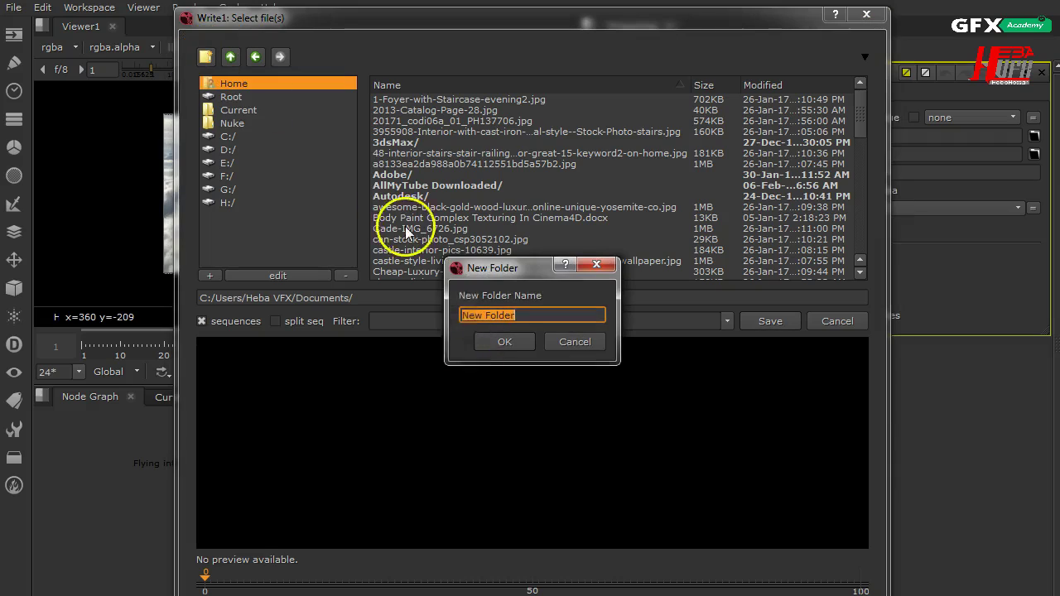
type("test")
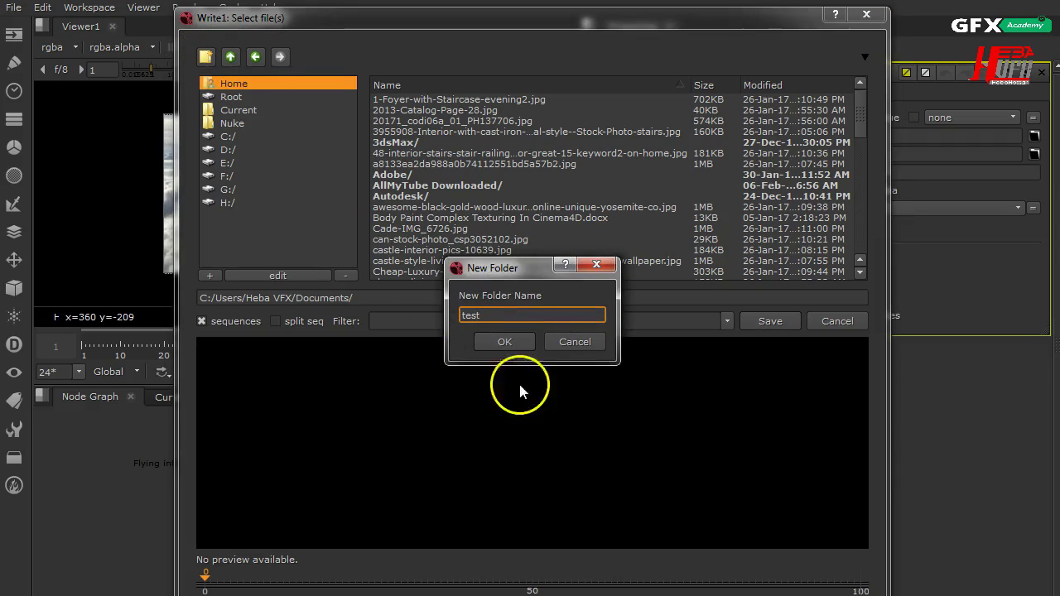
left_click(508, 342)
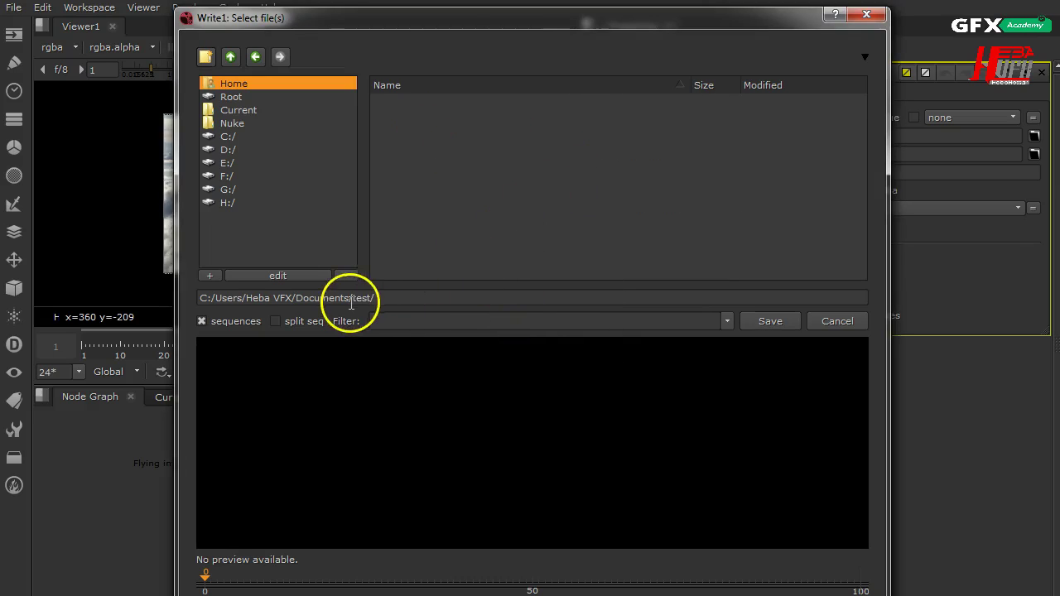
Name the output image sequence Sky.####.png in the test folder and save it as the Write node's file path.
left_click(411, 299)
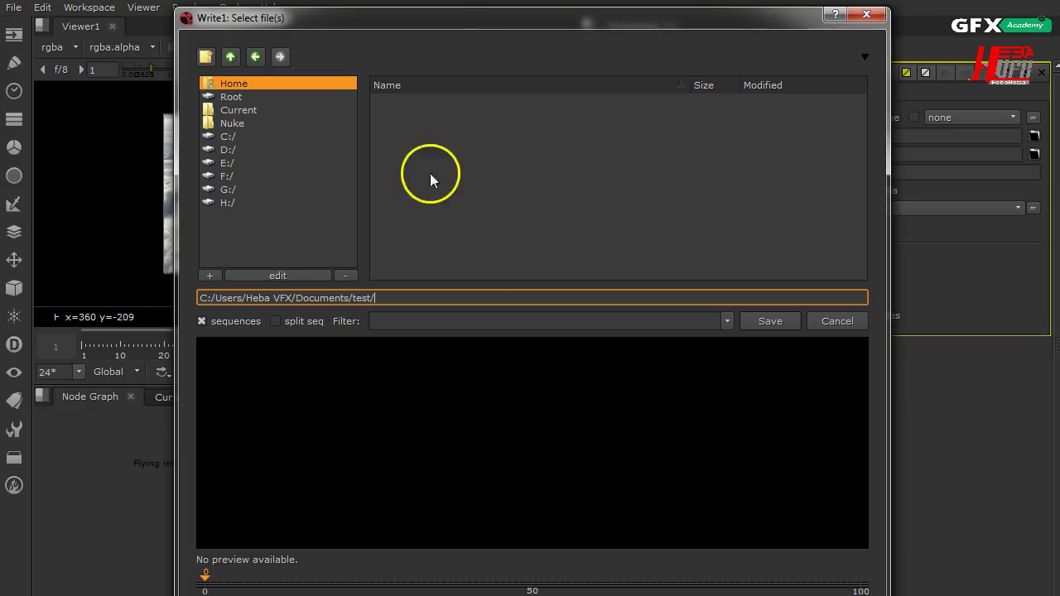
type("S")
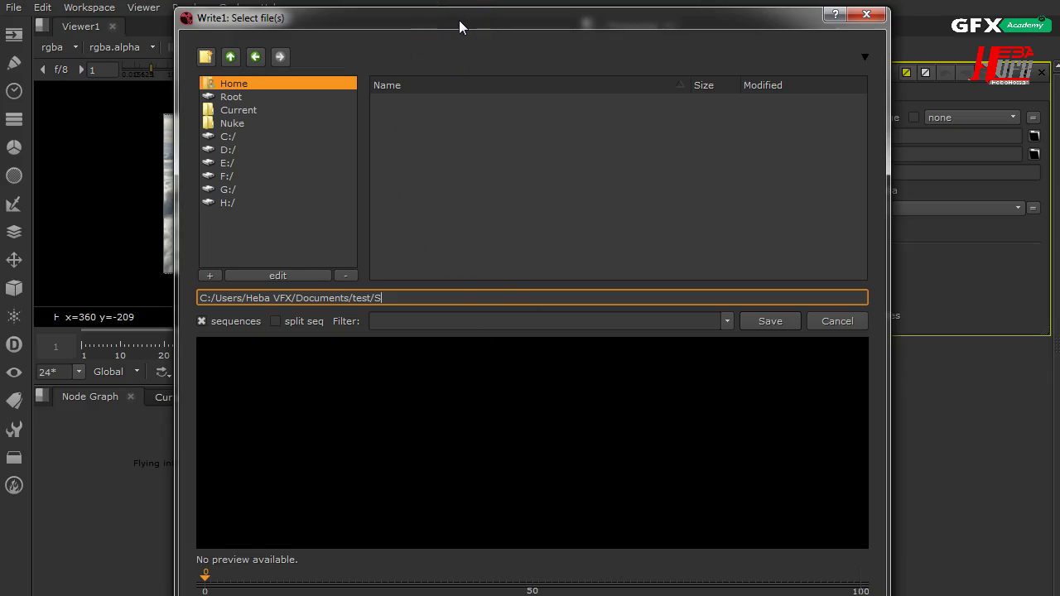
type("ky.####.png")
left_click(585, 19)
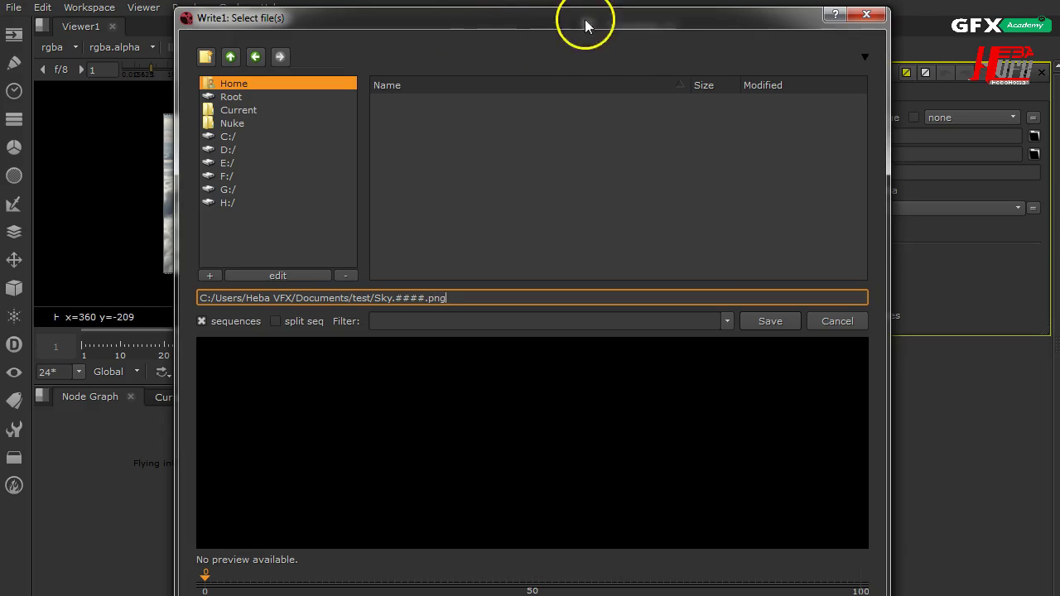
left_click(778, 325)
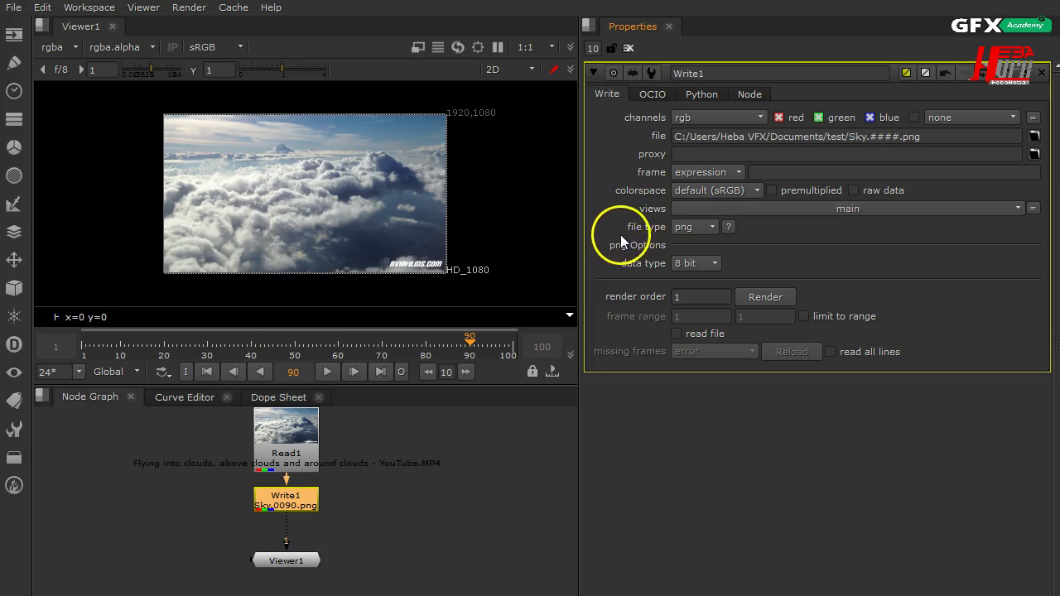
Review the Write node's available file types and try jpeg against the png extension in the file path.
left_click(701, 228)
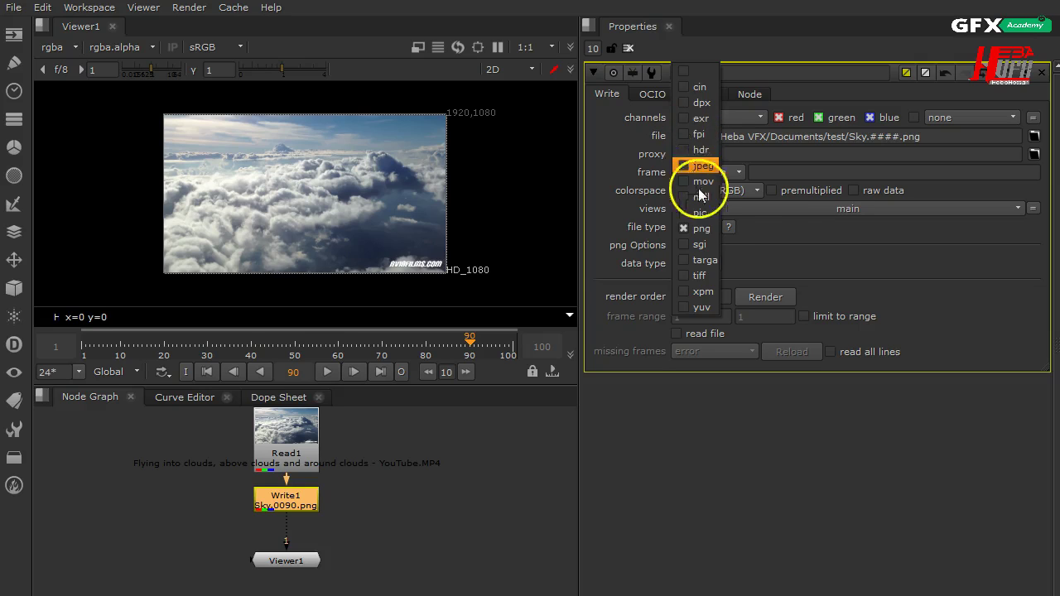
left_click(781, 233)
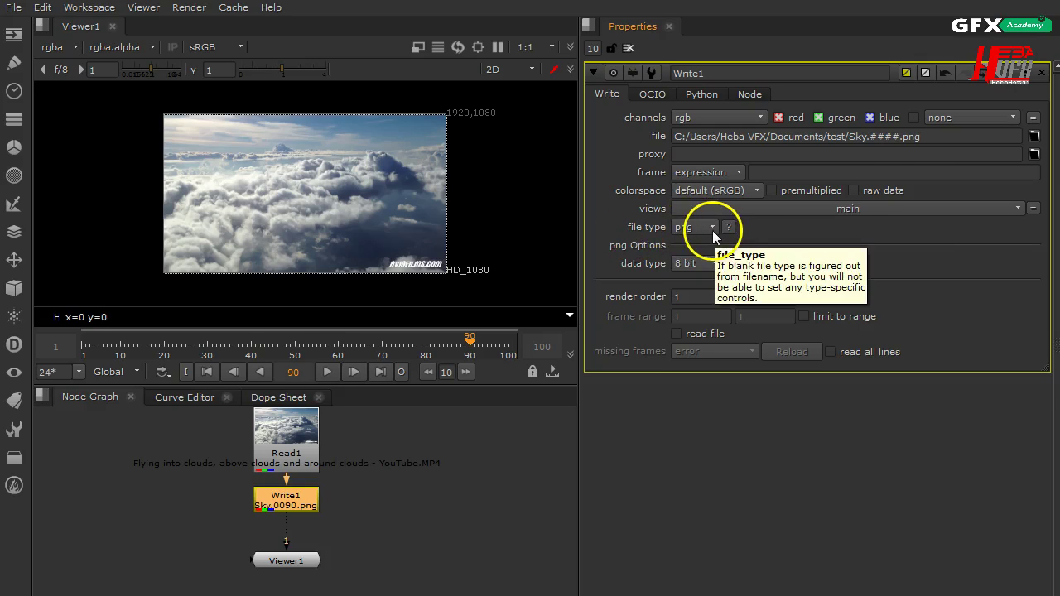
double_click(909, 138)
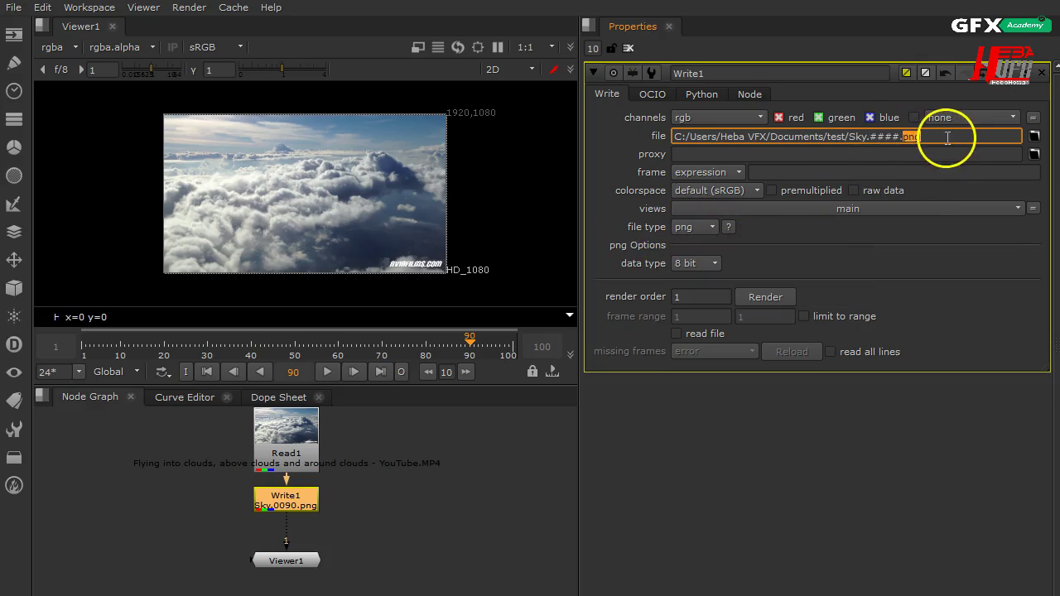
left_click(693, 226)
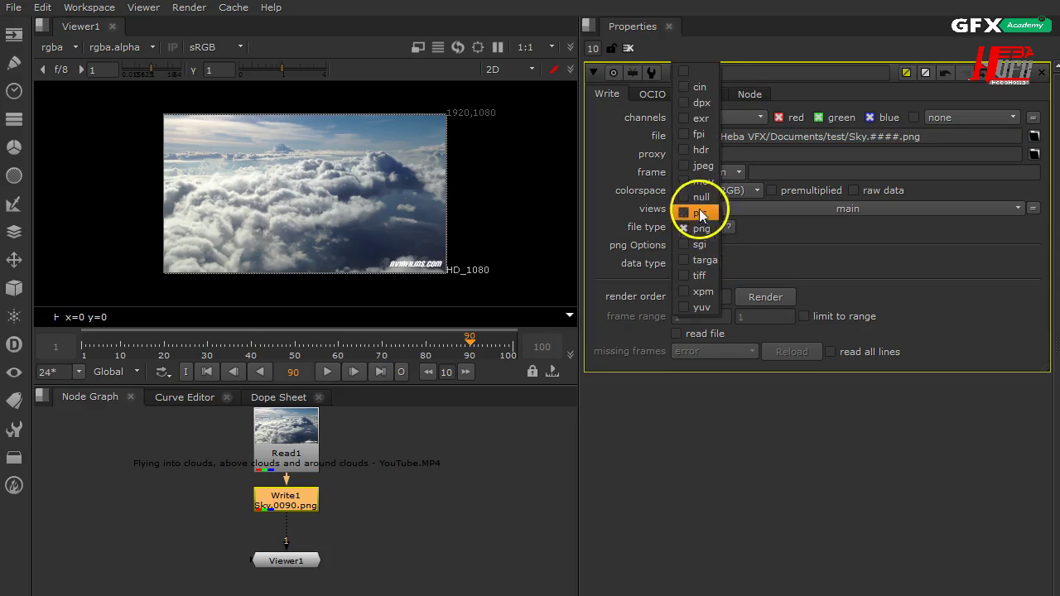
left_click(707, 166)
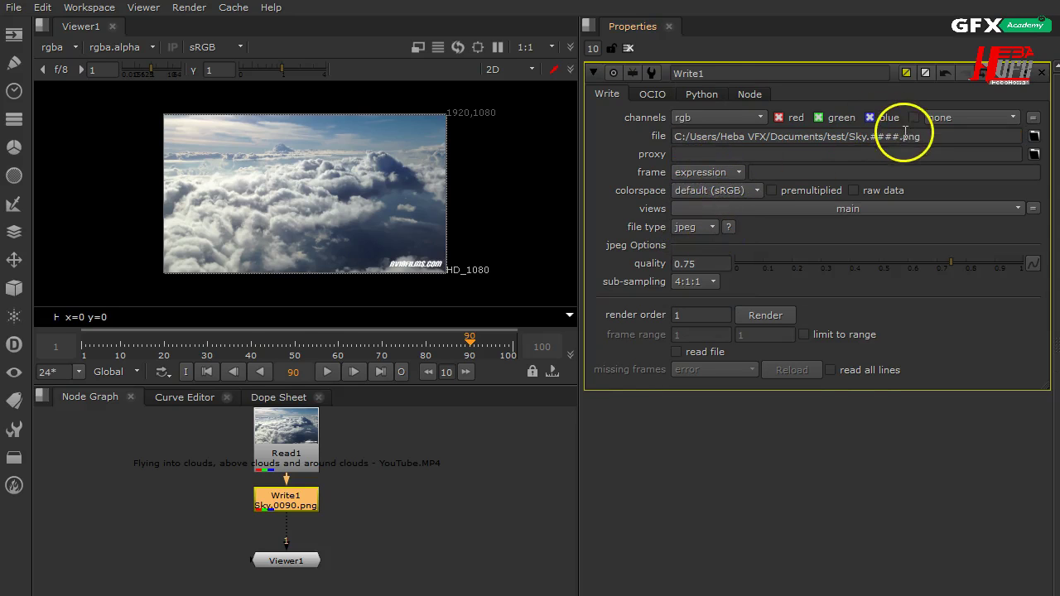
left_click_drag(911, 139, 927, 138)
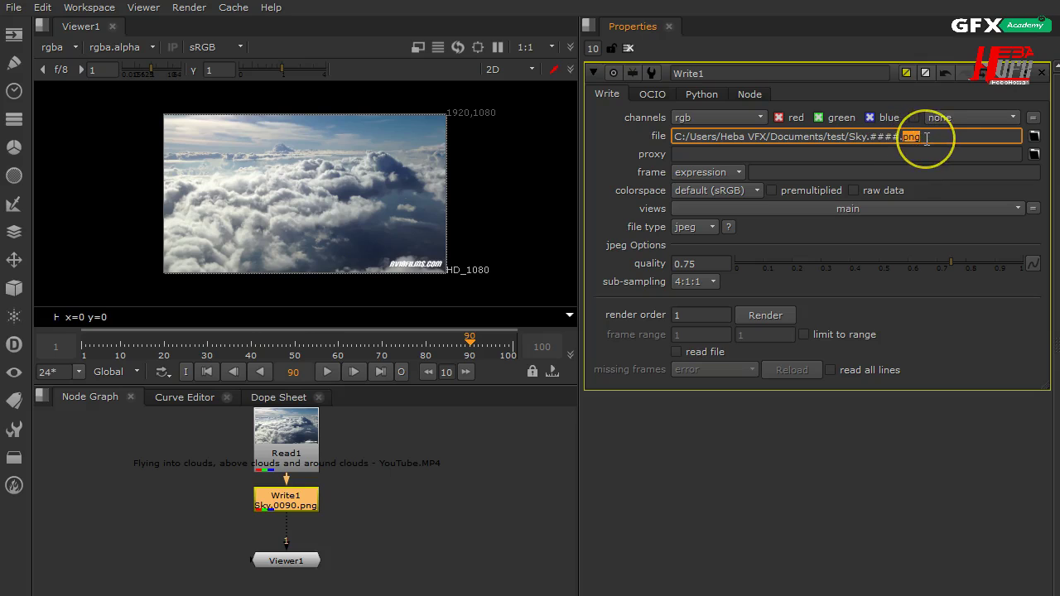
Set the Write node's file type to png with a 16 bit data type.
left_click(713, 226)
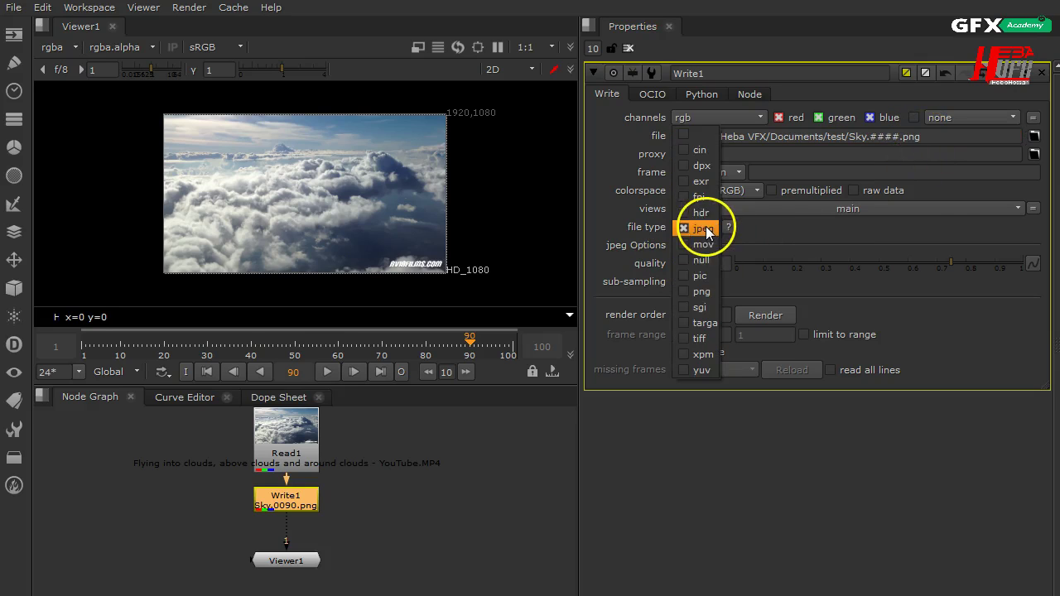
left_click(708, 294)
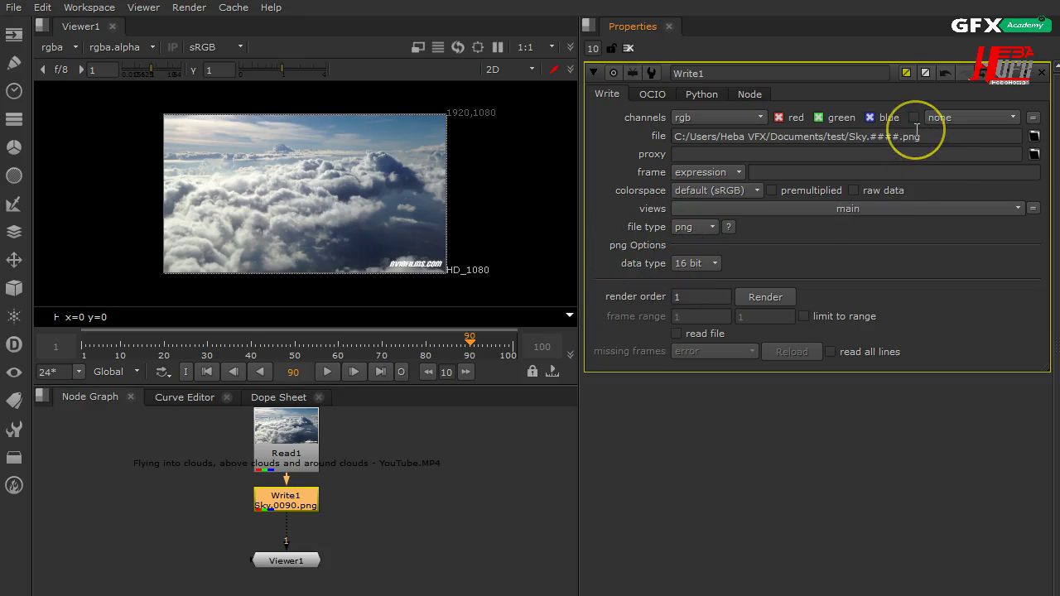
Render the Write node with the frame range 1-100 and move the progress window higher up.
left_click(774, 300)
left_click_drag(572, 259, 772, 226)
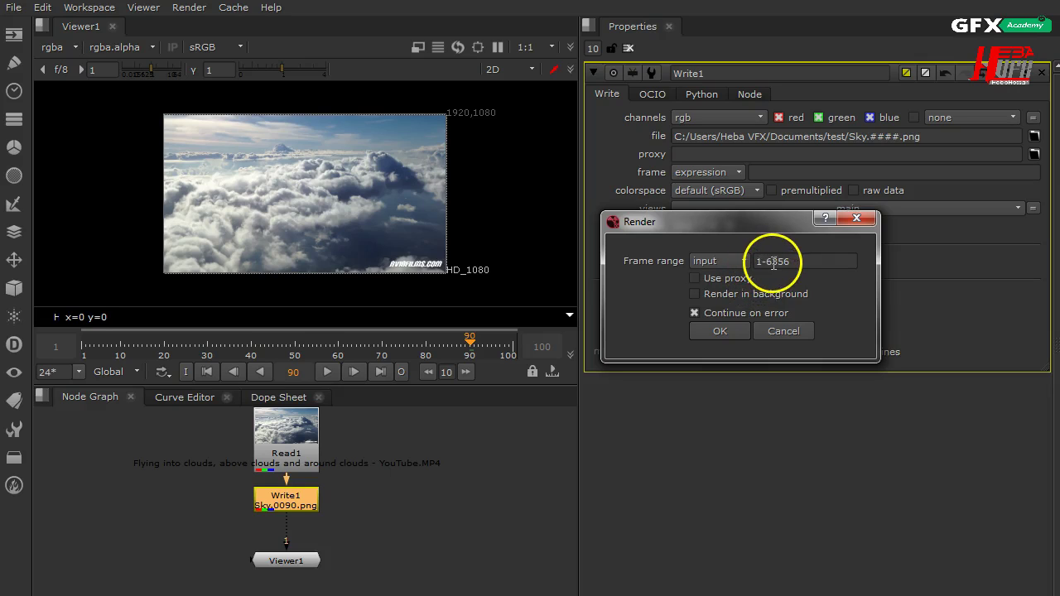
left_click_drag(767, 262, 817, 256)
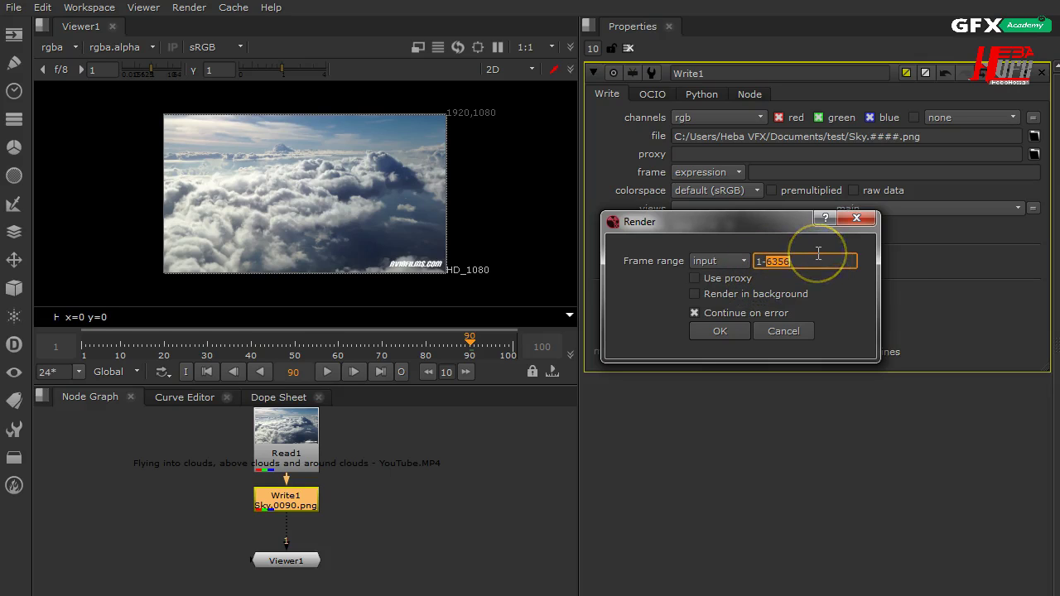
type("100")
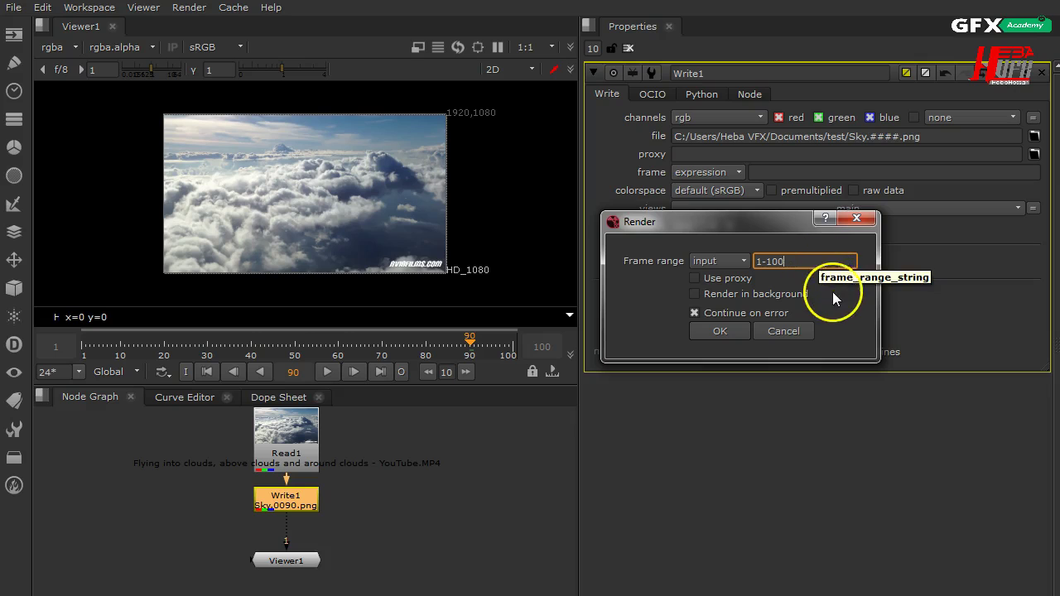
left_click(706, 336)
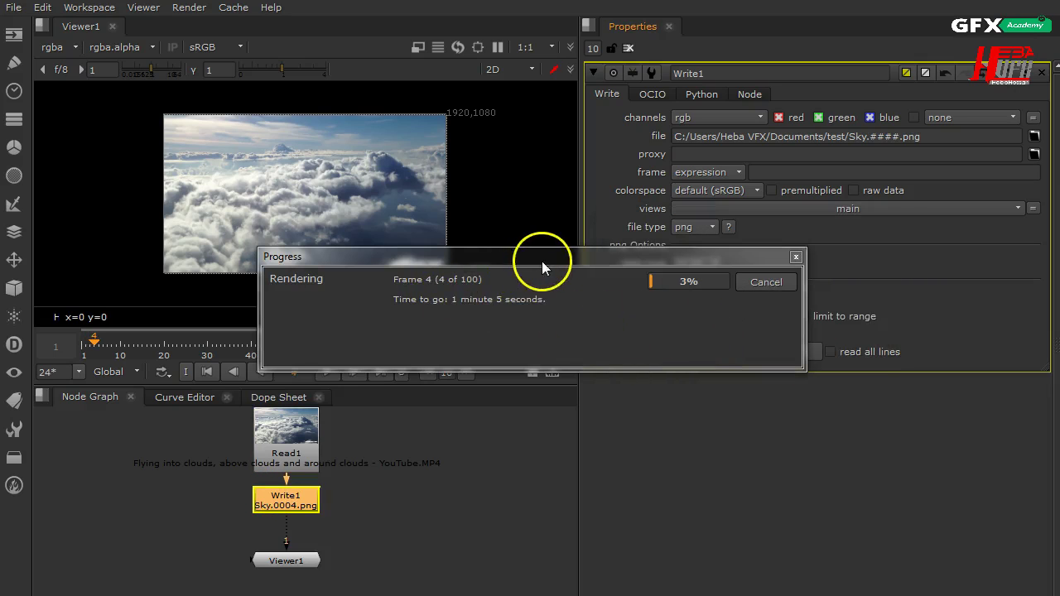
left_click_drag(545, 258, 546, 113)
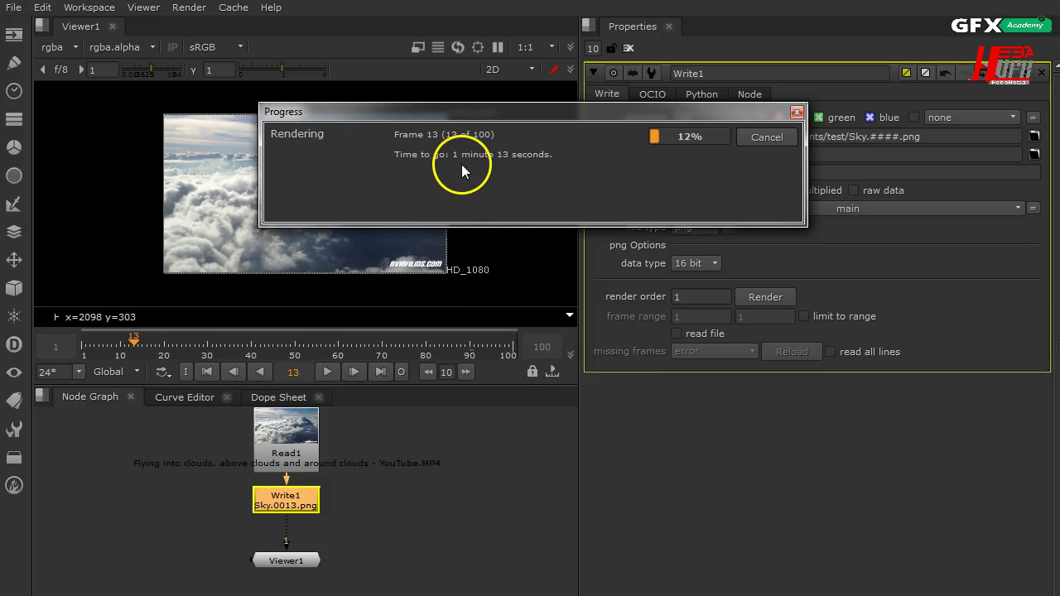
left_click(506, 168)
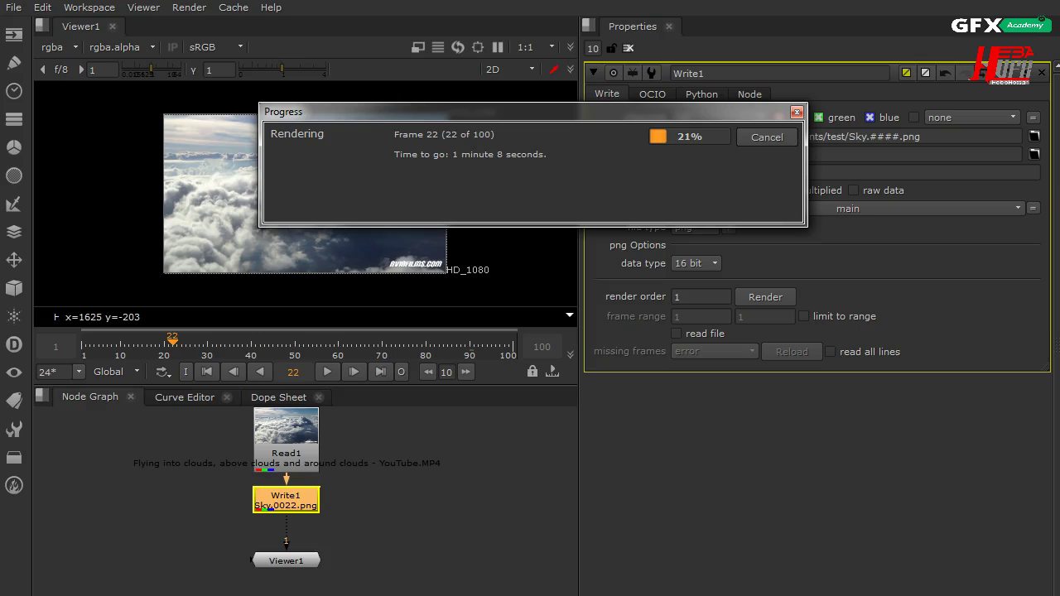
Open the test folder in the Documents library in Windows Explorer.
key("super+e")
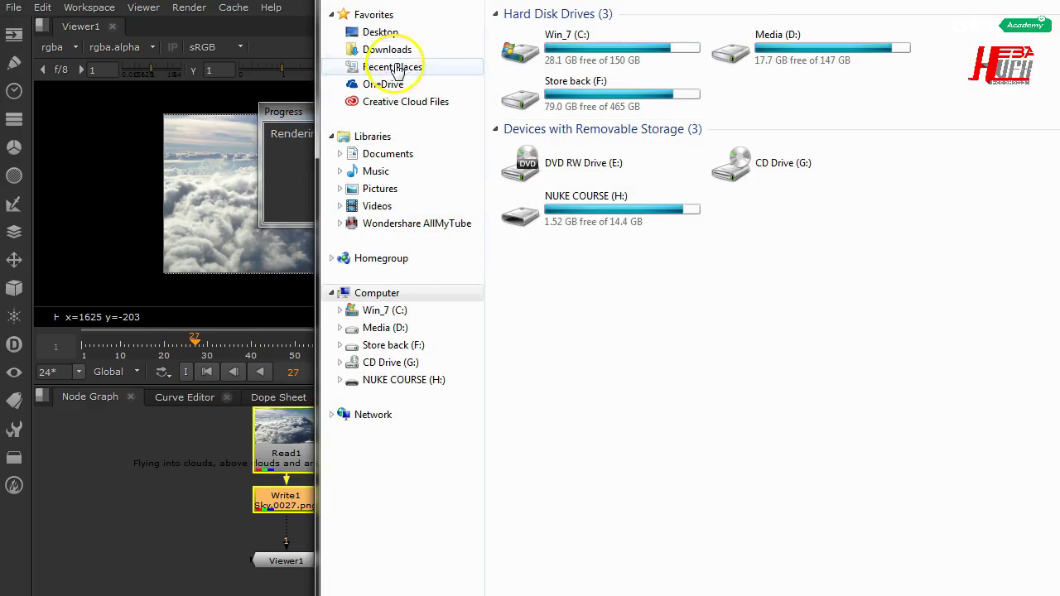
left_click(399, 160)
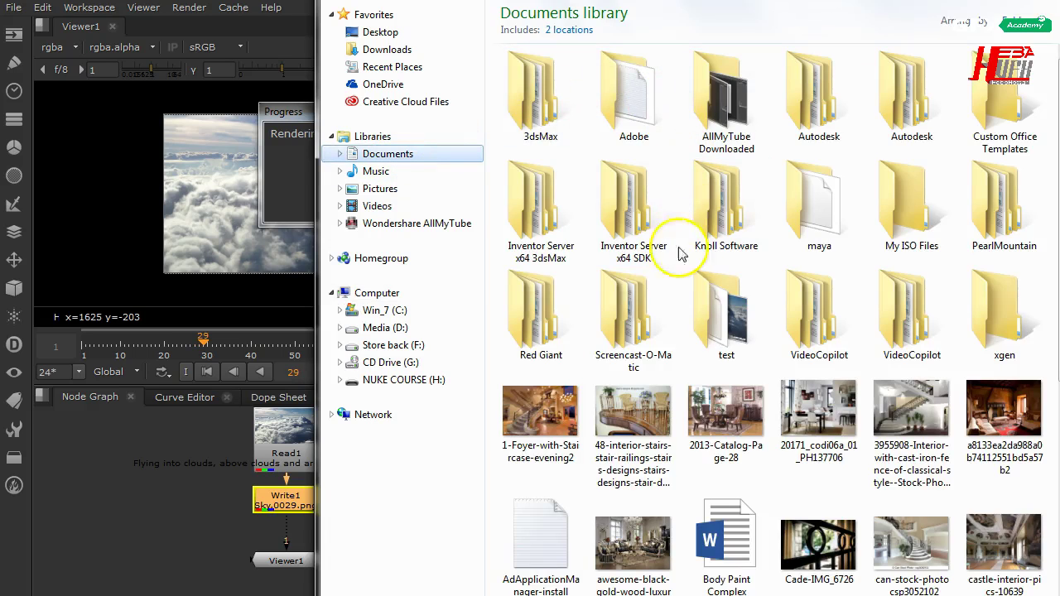
double_click(739, 323)
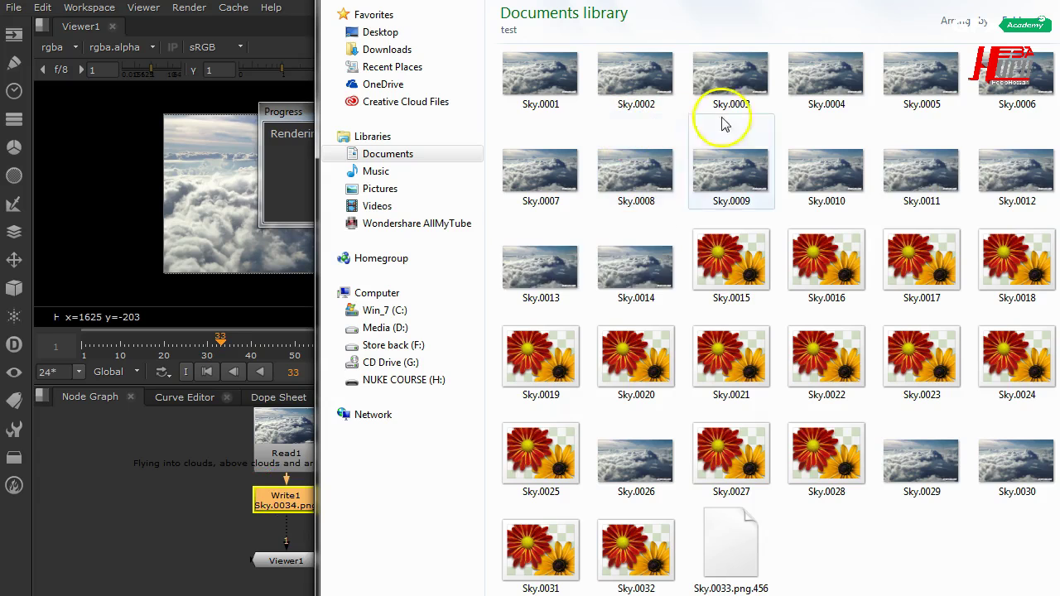
View the rendered Sky.0001 image and the frames following it in Windows Photo Viewer, and close the viewer.
double_click(542, 97)
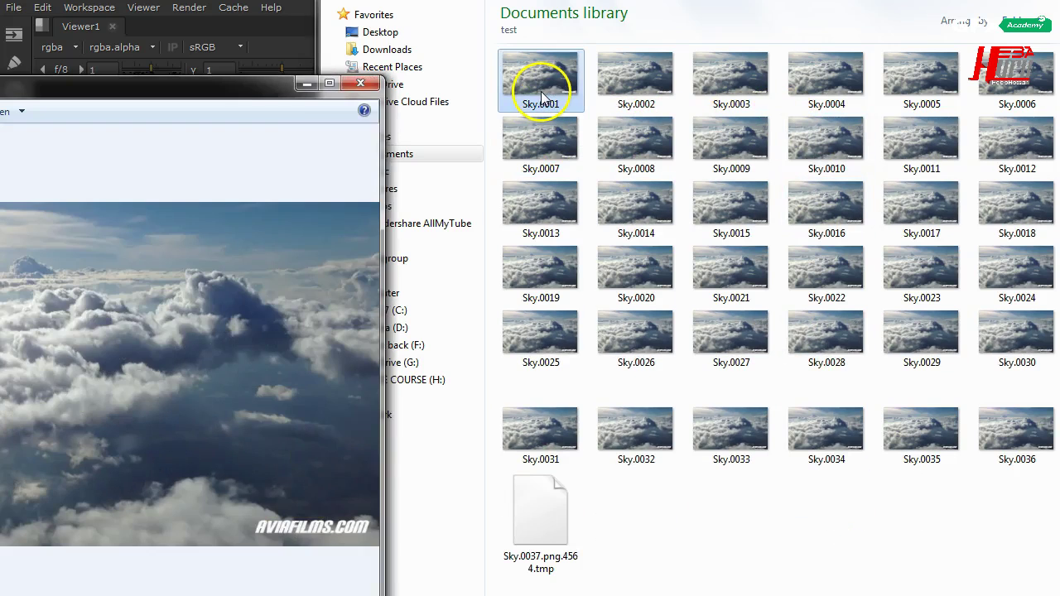
left_click_drag(278, 104, 667, 64)
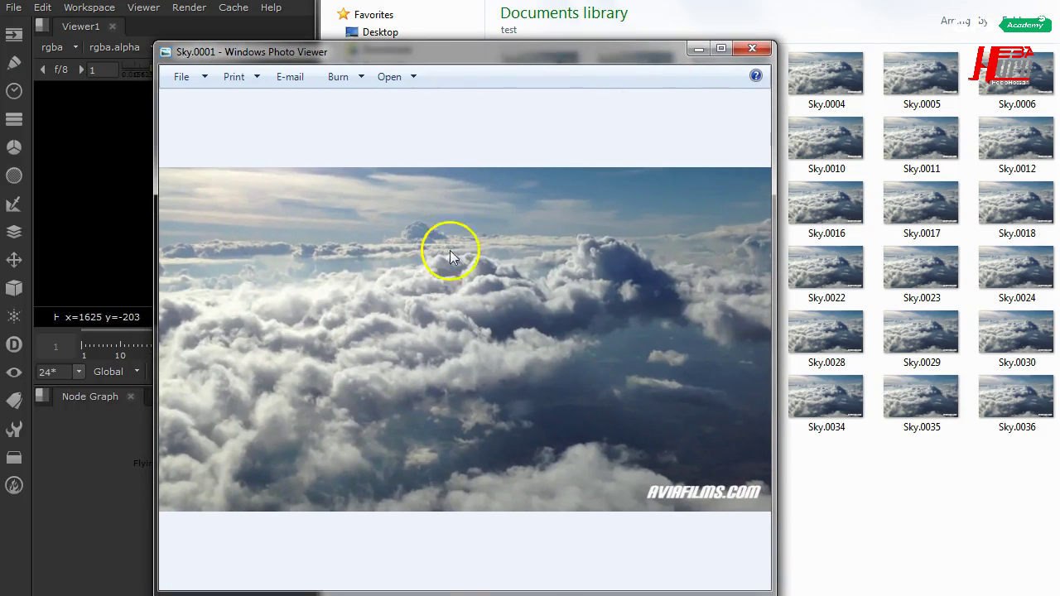
left_click_drag(539, 56, 543, 18)
left_click(506, 582)
left_click(506, 582)
left_click(505, 582)
left_click(507, 583)
left_click(507, 583)
left_click(754, 14)
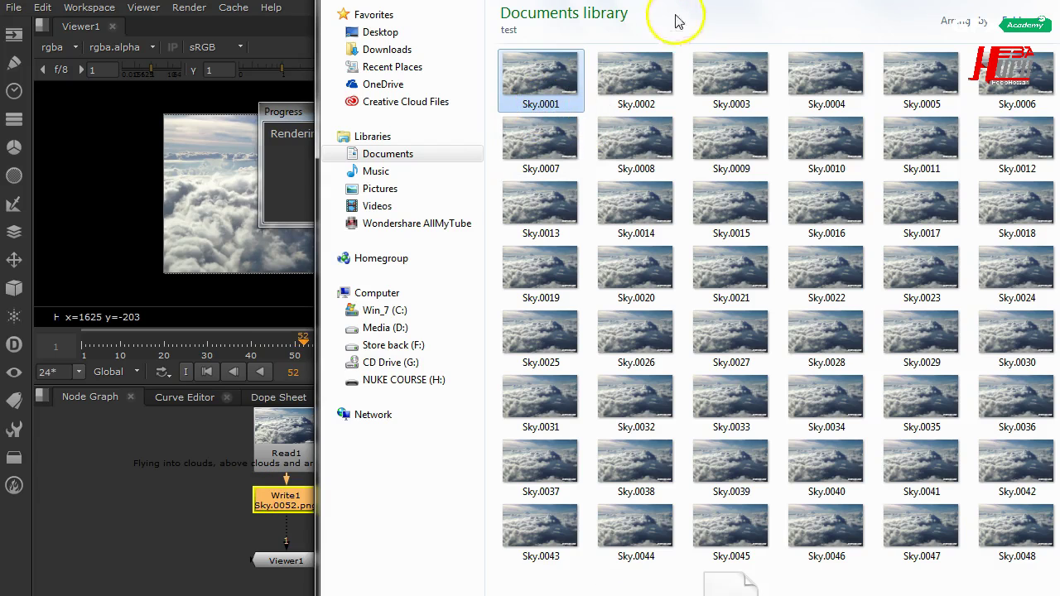
Display the test folder's contents as a list to check the rendered frames.
left_click_drag(740, 0, 740, 204)
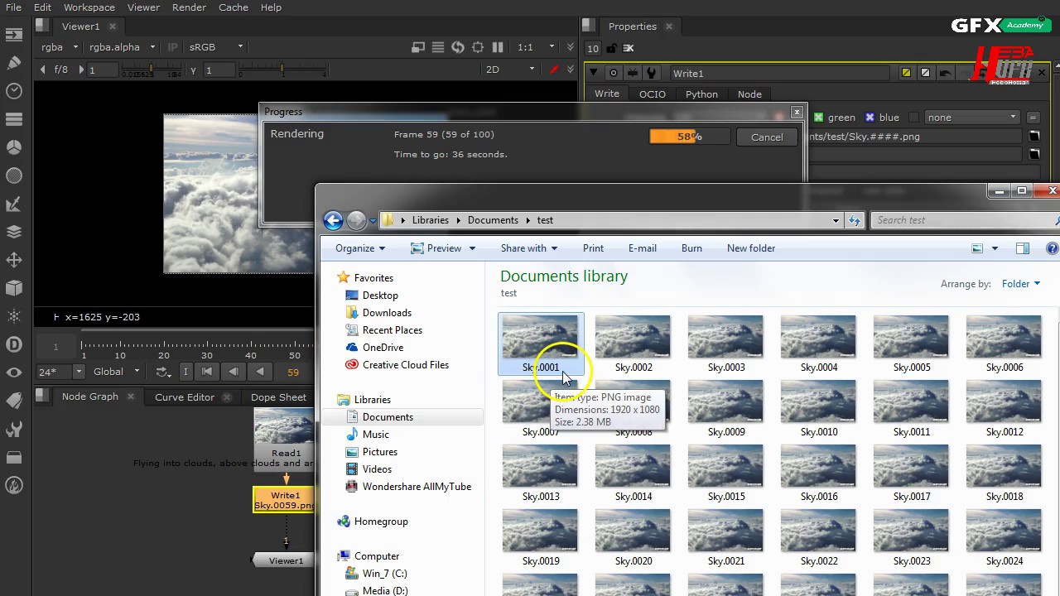
left_click_drag(894, 192, 736, 54)
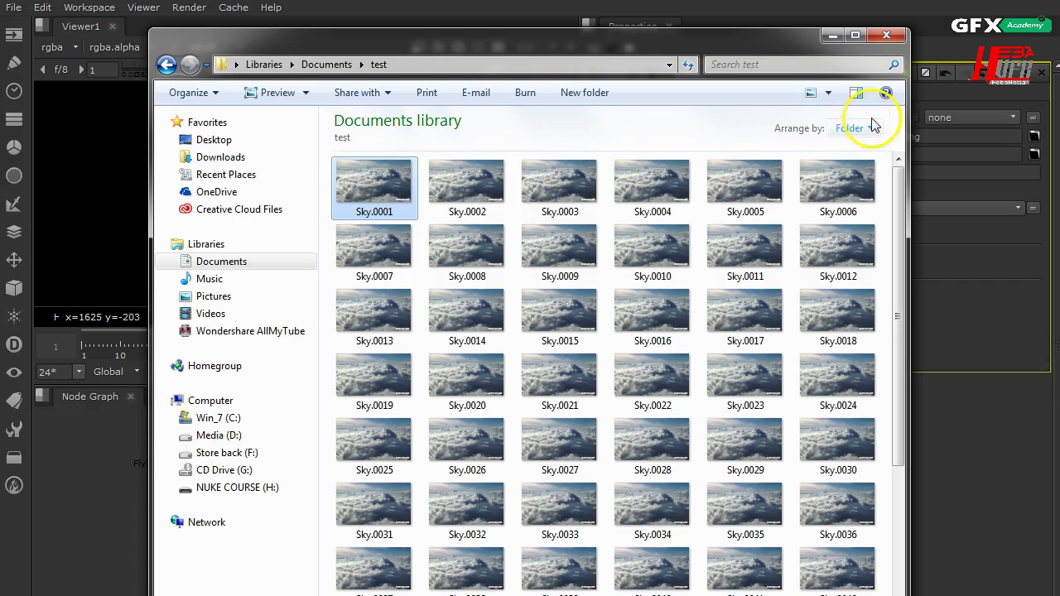
left_click(828, 93)
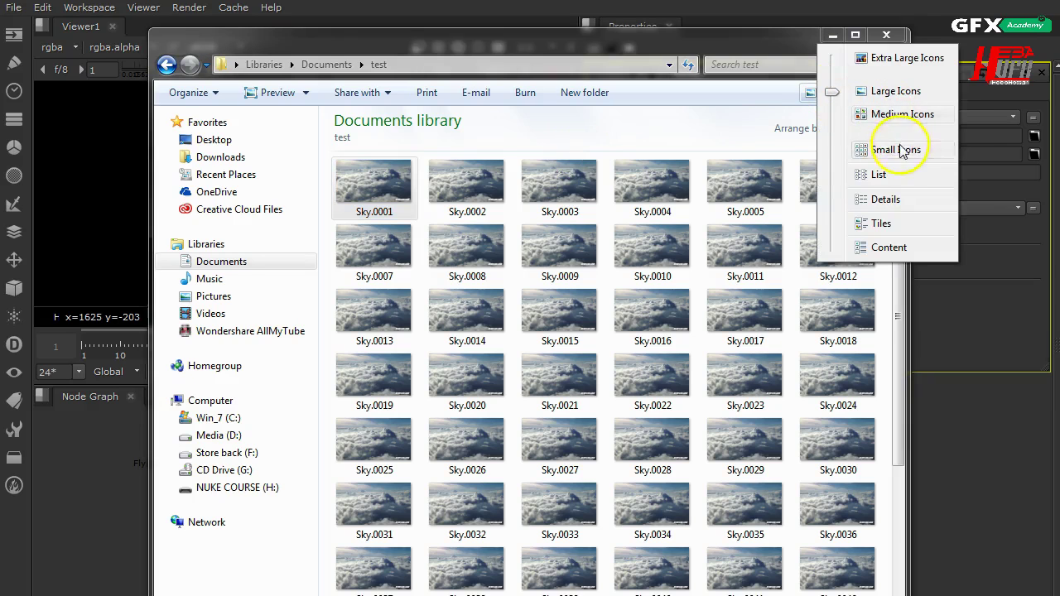
left_click(901, 175)
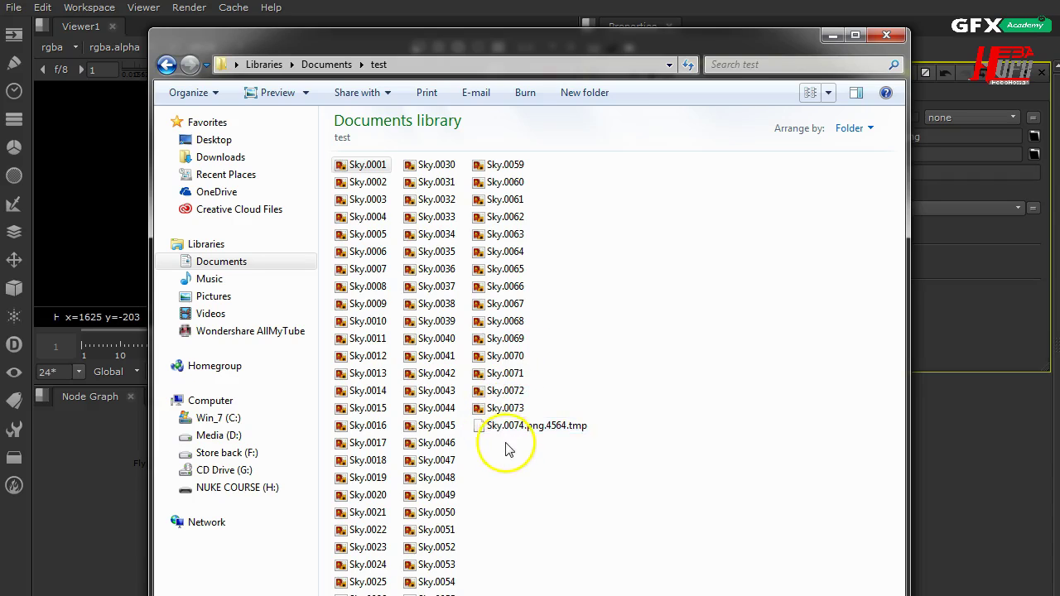
left_click_drag(614, 52, 628, 31)
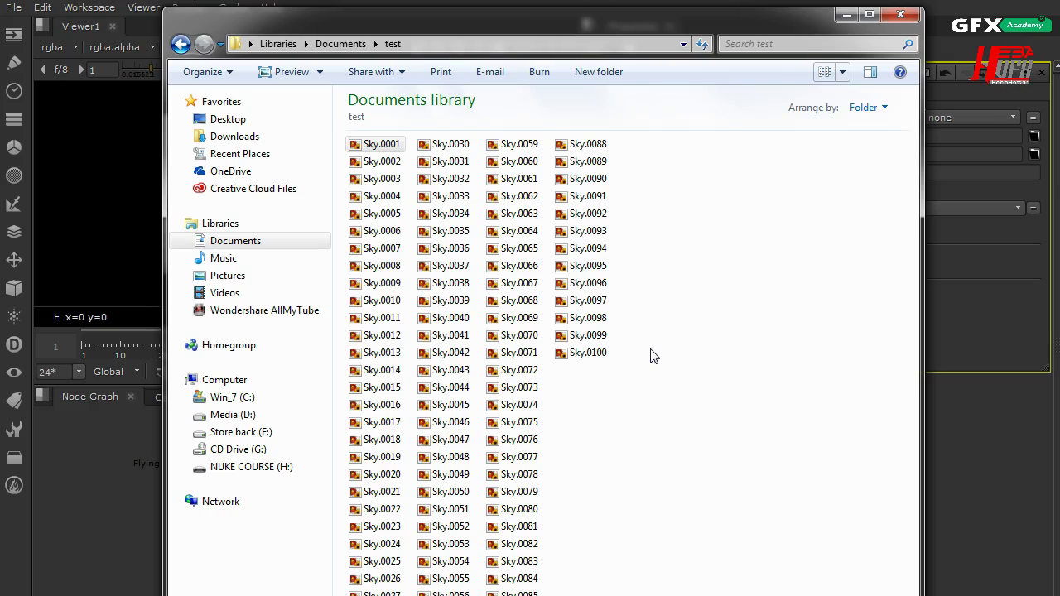
Import the test folder's Sky sequence into the Node Graph beside the Read1 node and close the Explorer window.
left_click_drag(588, 17, 872, 47)
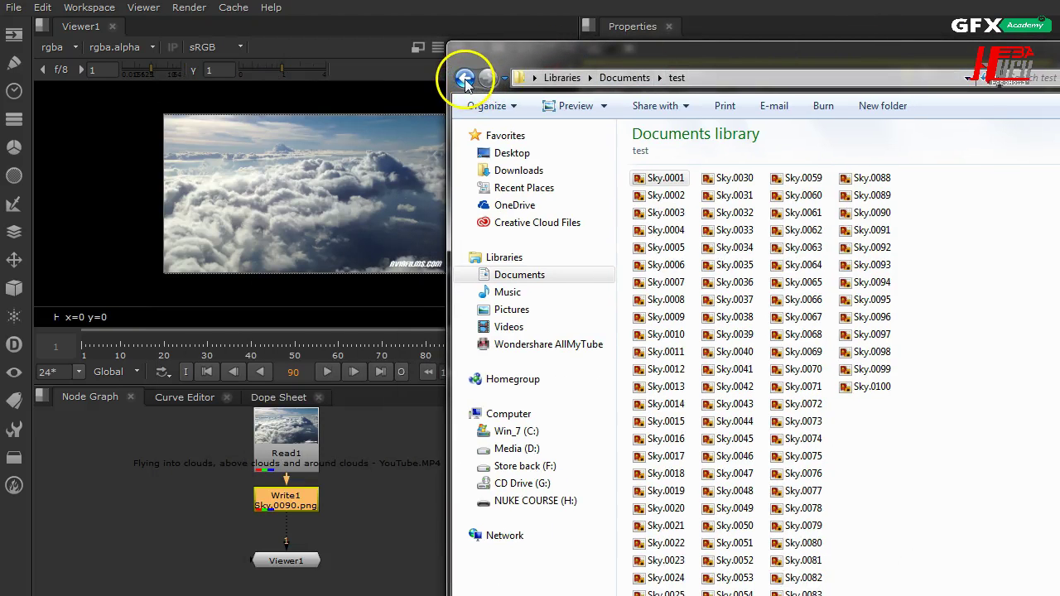
left_click(466, 81)
left_click_drag(653, 421, 409, 450)
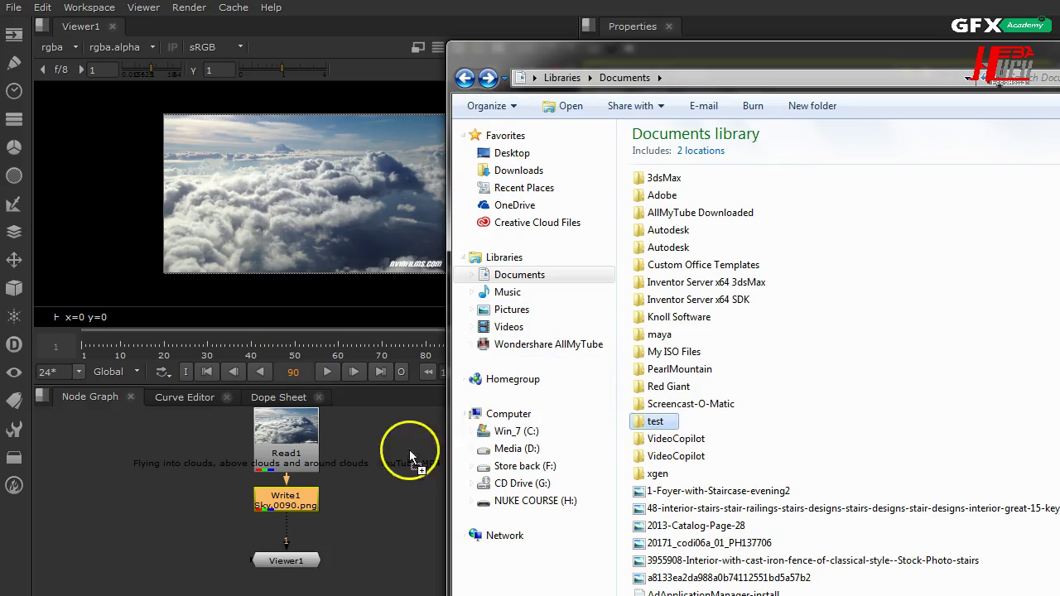
left_click_drag(156, 459, 154, 460)
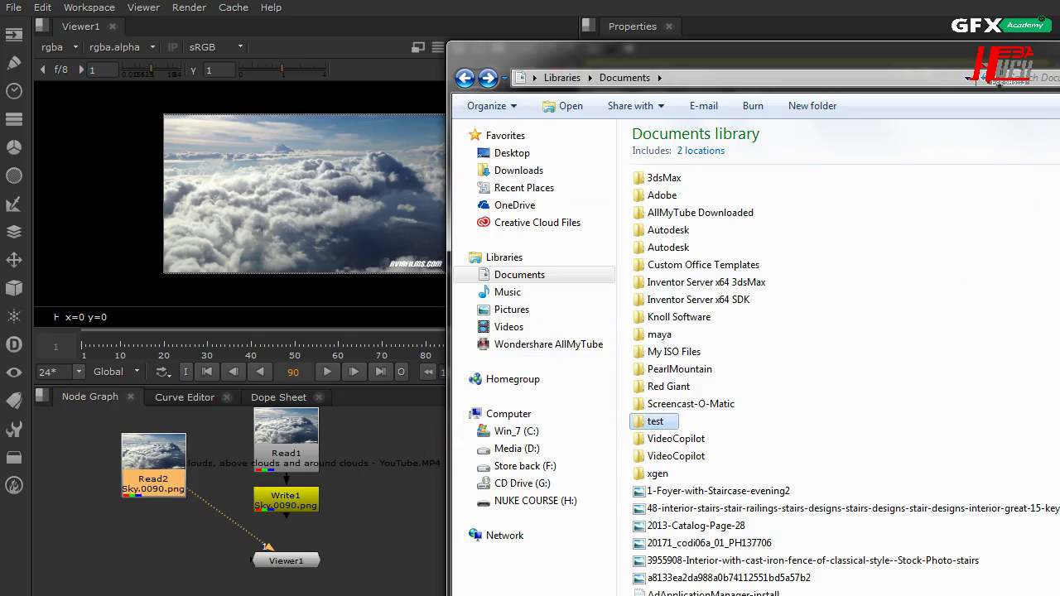
left_click(1059, 47)
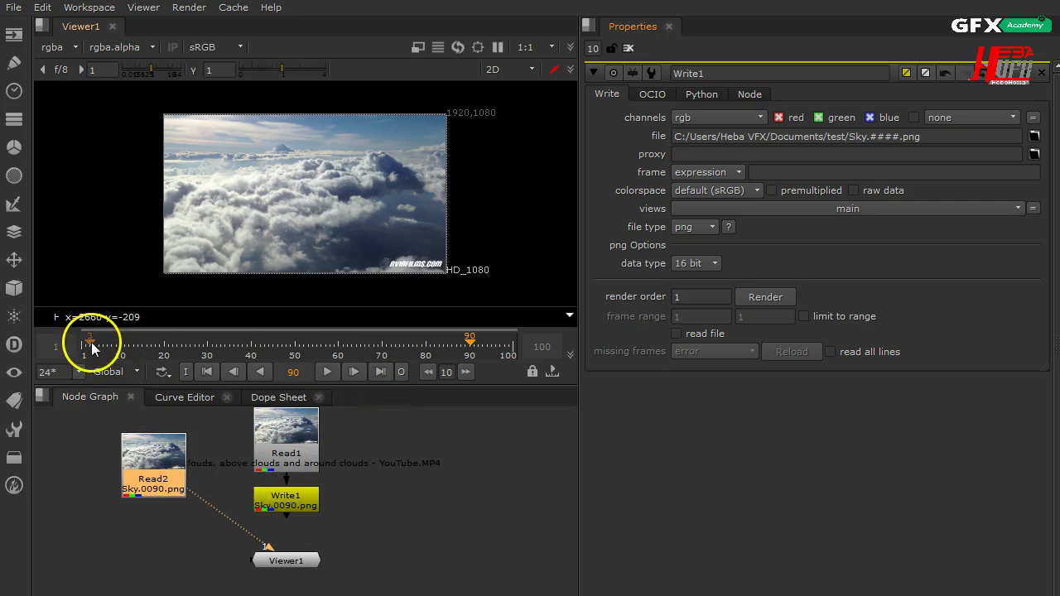
Play the imported PNG sequence from the first frame in the Viewer and stop playback.
left_click(203, 373)
left_click(328, 372)
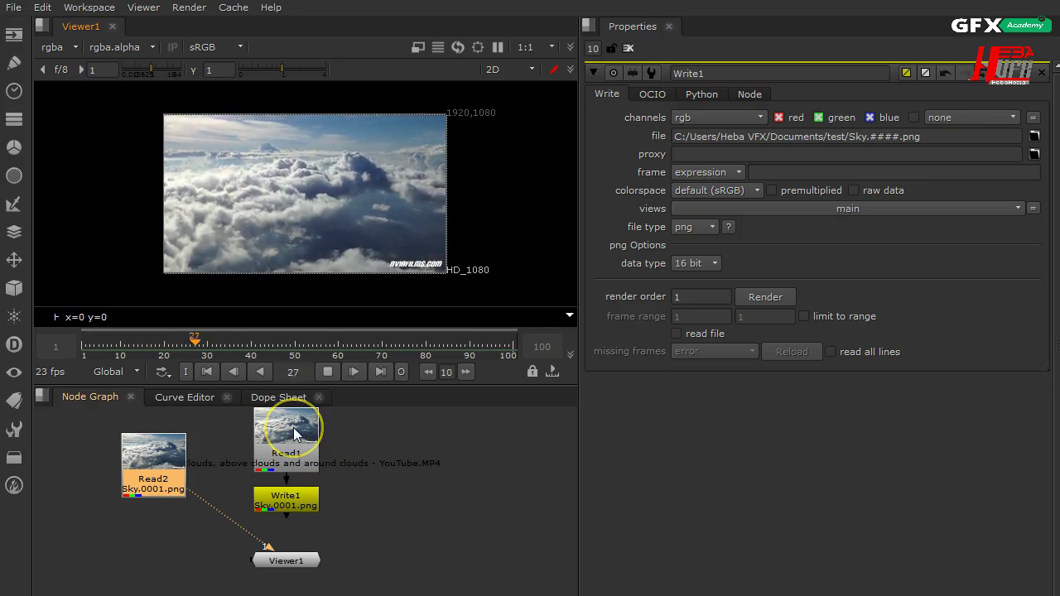
left_click(327, 373)
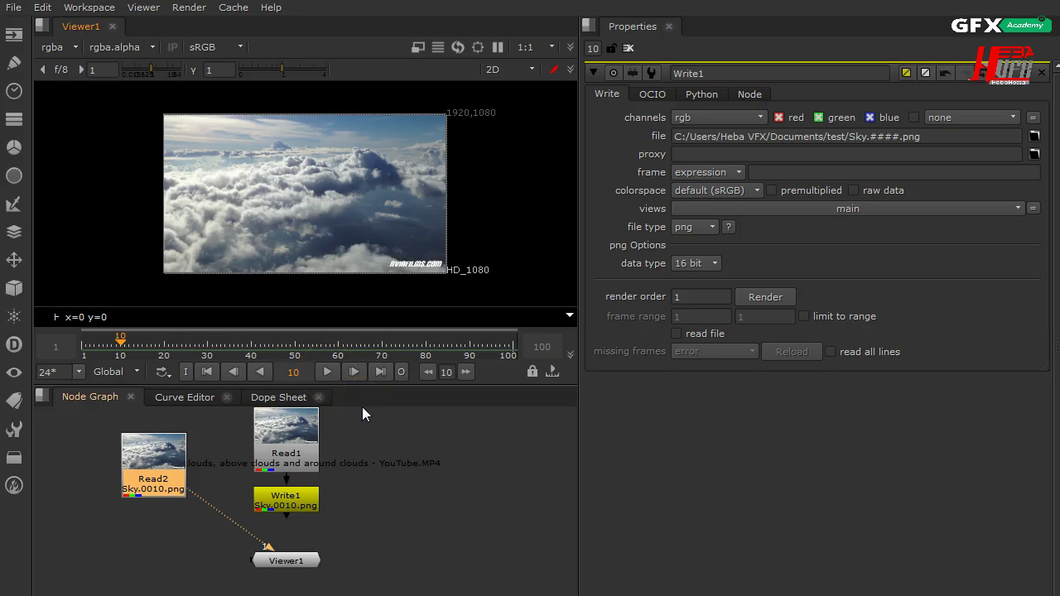
Switch to After Effects and create a new composition from the Flying into clouds MP4 clip.
left_click(790, 567)
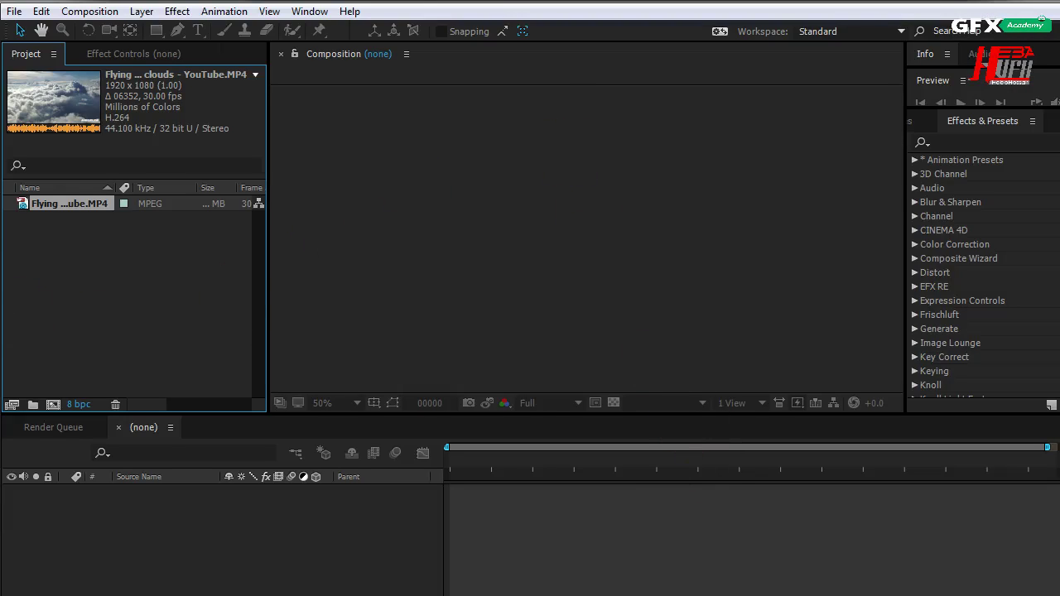
left_click_drag(66, 207, 66, 355)
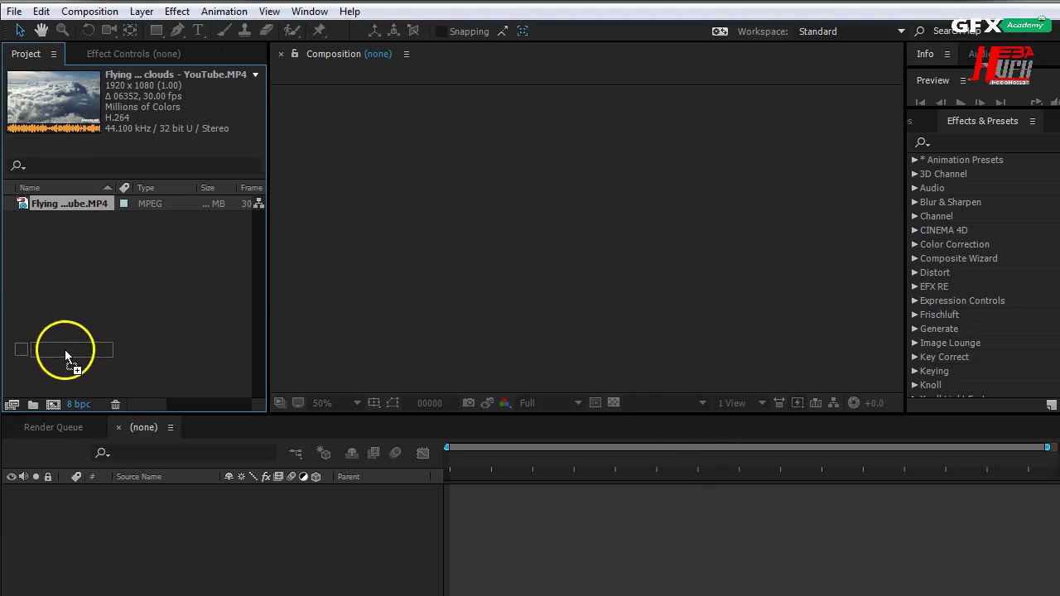
left_click_drag(53, 404, 53, 403)
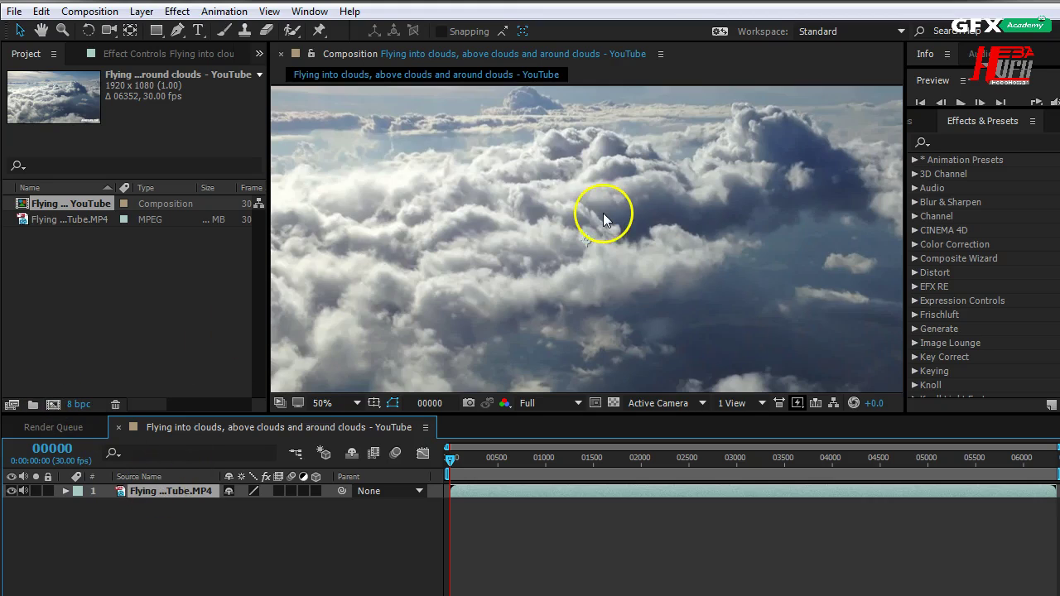
scroll(602, 218, "down", 2)
scroll(602, 218, "up", 2)
scroll(602, 218, "down", 2)
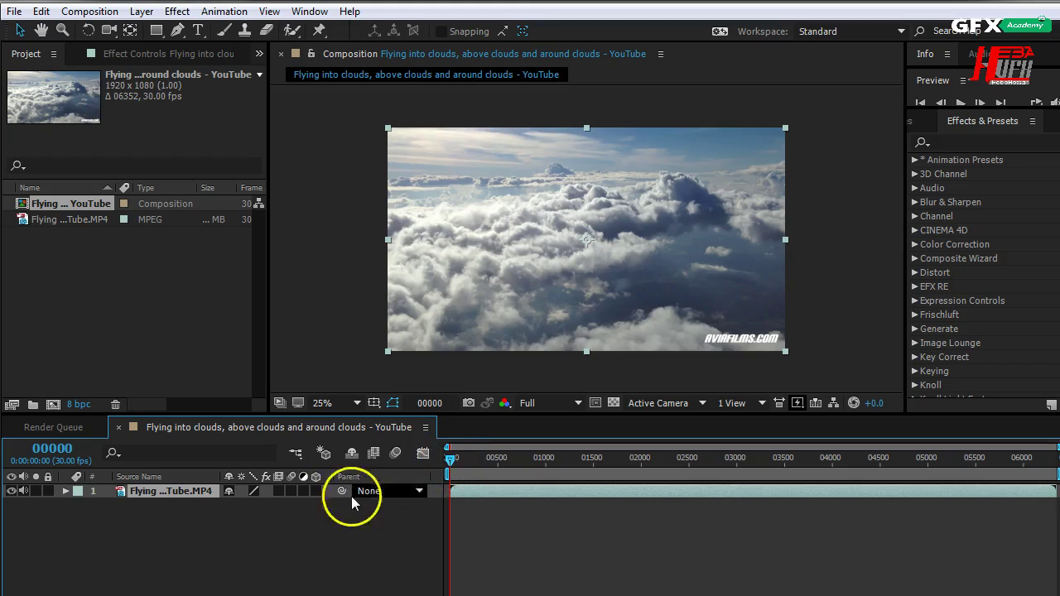
Trim the composition to a work area ending around frame 104 and return the current time to frame 0.
left_click_drag(450, 461, 460, 498)
left_click(460, 490)
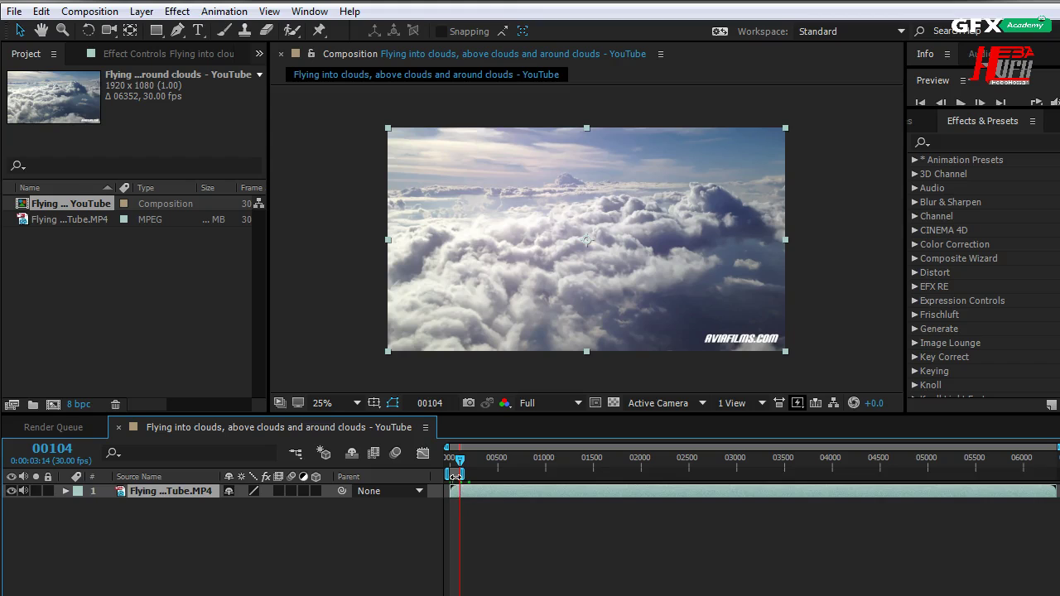
right_click(455, 475)
left_click(472, 524)
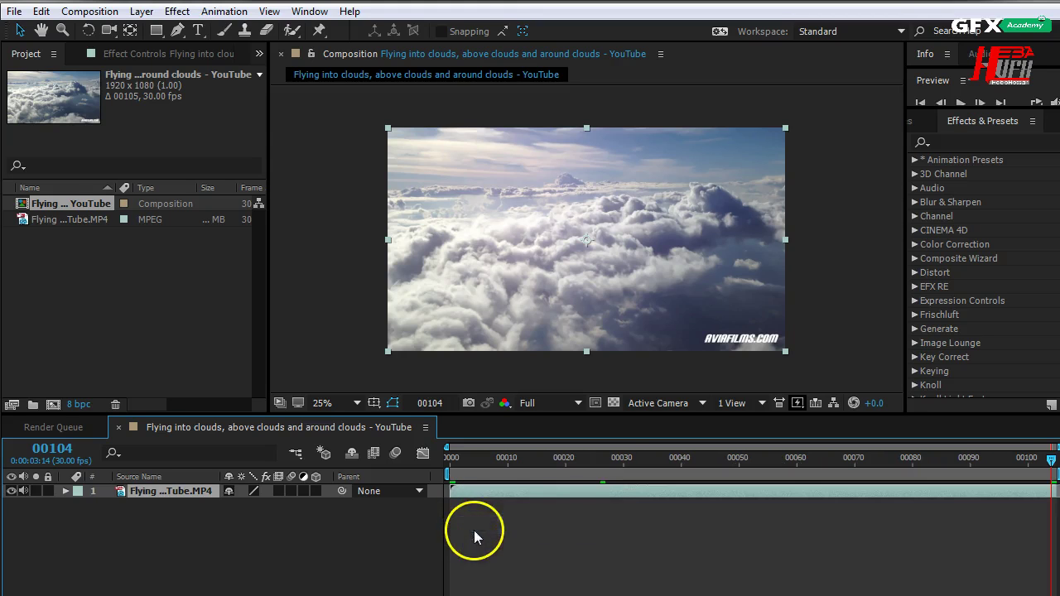
left_click_drag(605, 459, 414, 547)
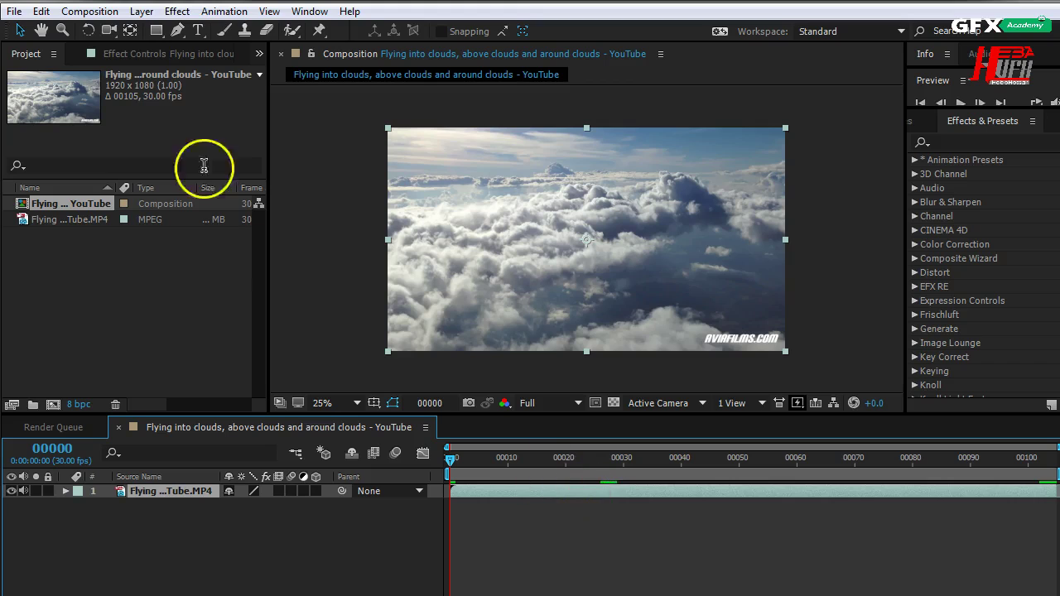
Add the composition to the render queue and choose PNG Sequence as its output module format.
left_click(91, 12)
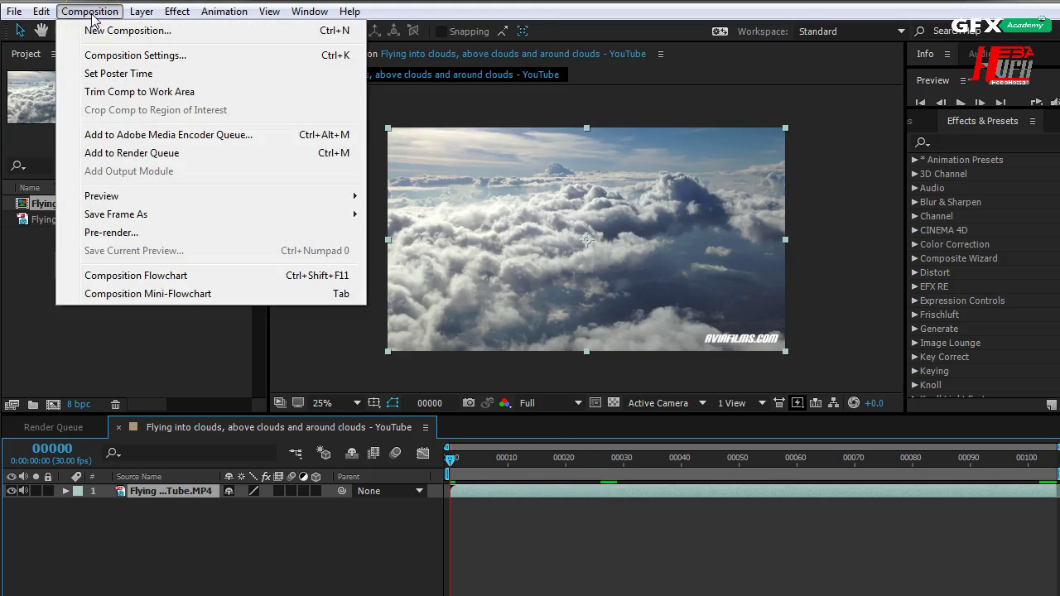
left_click(104, 153)
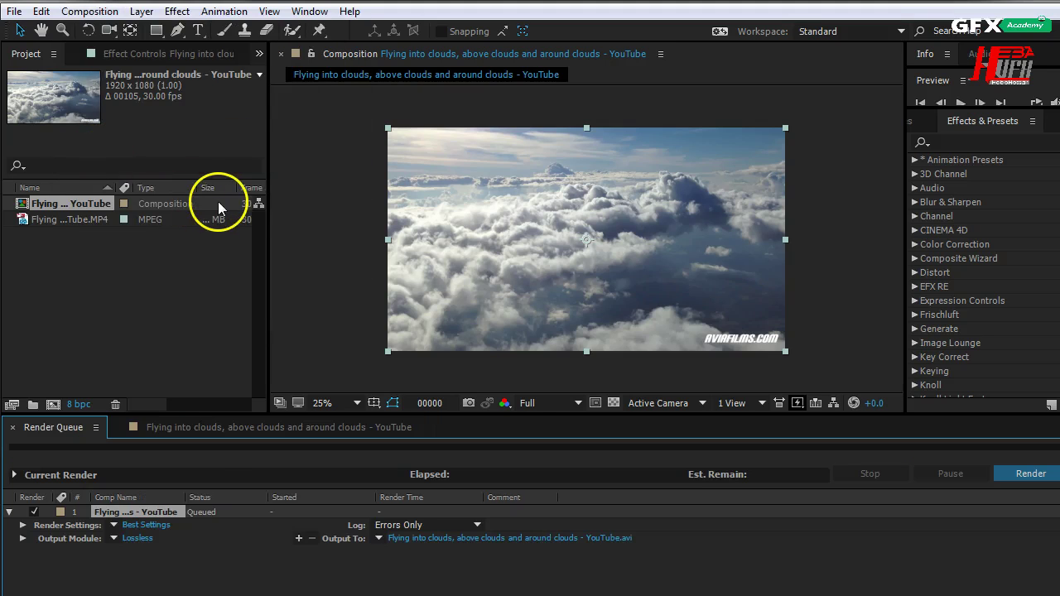
left_click(138, 540)
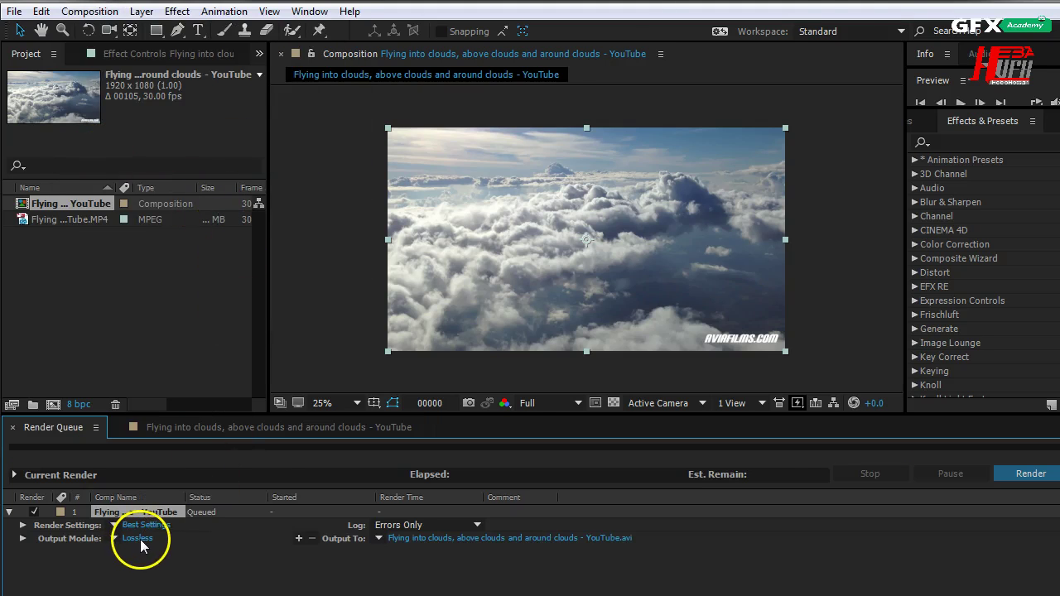
left_click(451, 132)
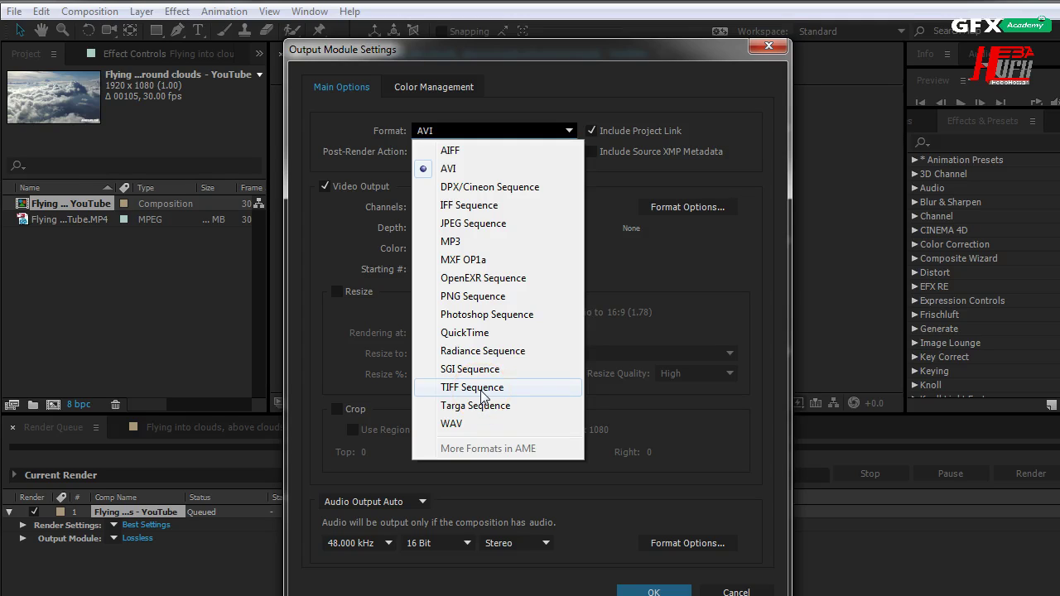
left_click(497, 298)
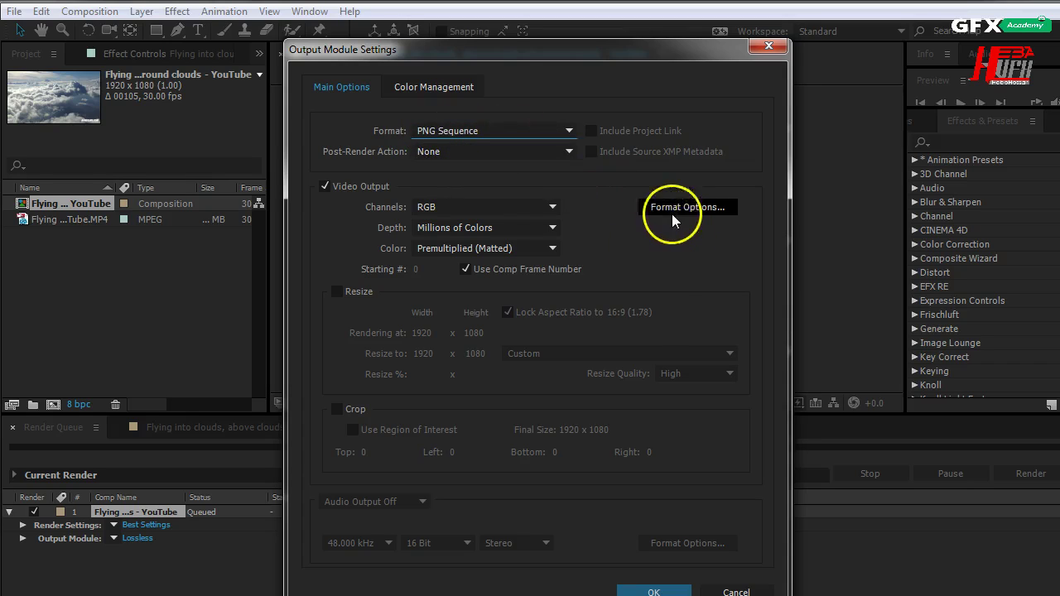
Check the PNG compression options, leave them without changes, and accept the output module settings.
left_click(702, 208)
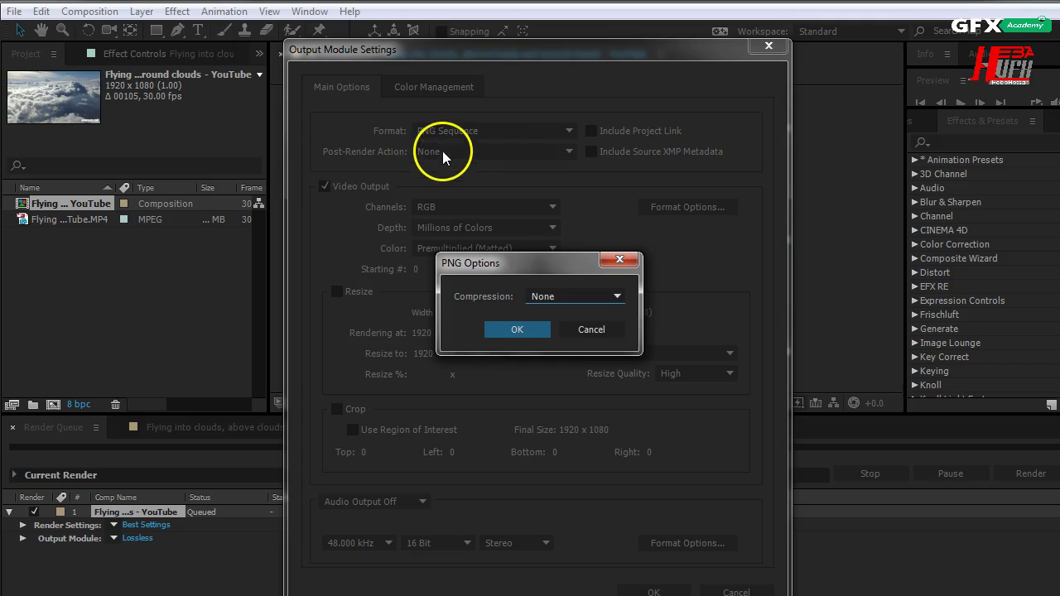
left_click(574, 290)
left_click(535, 266)
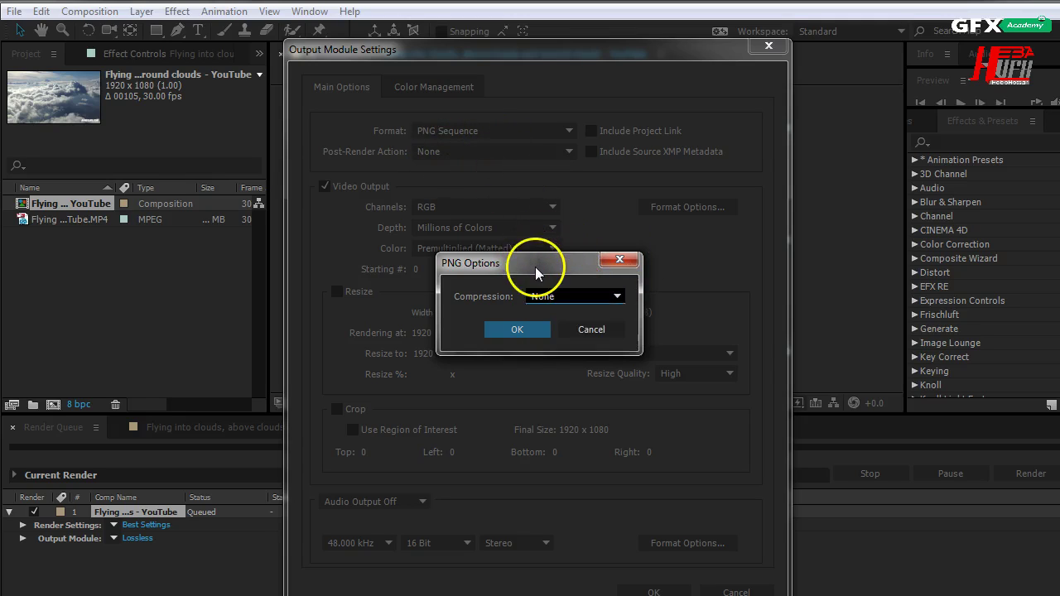
left_click(588, 332)
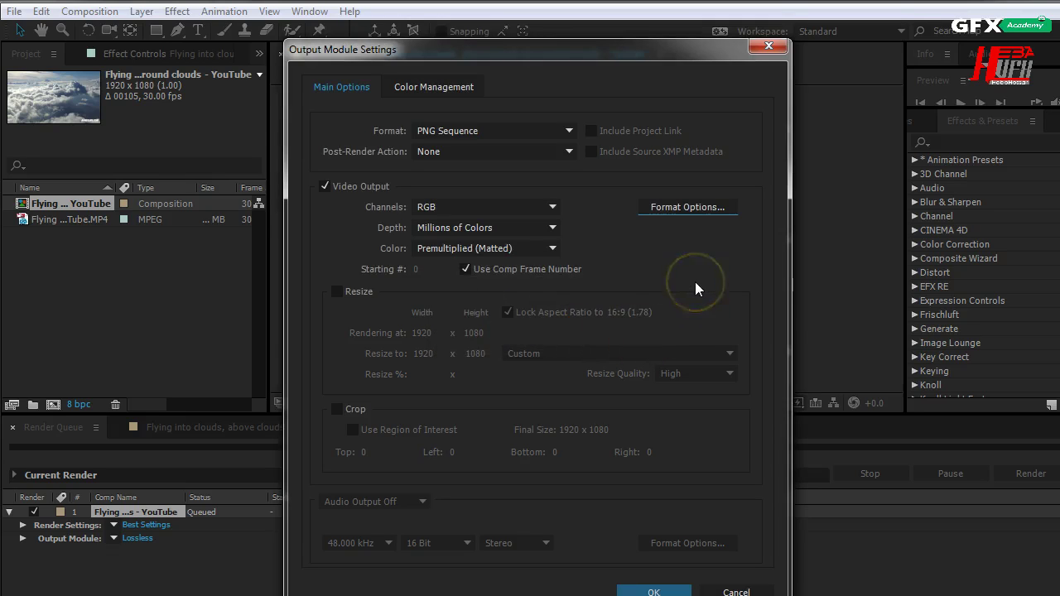
left_click(651, 590)
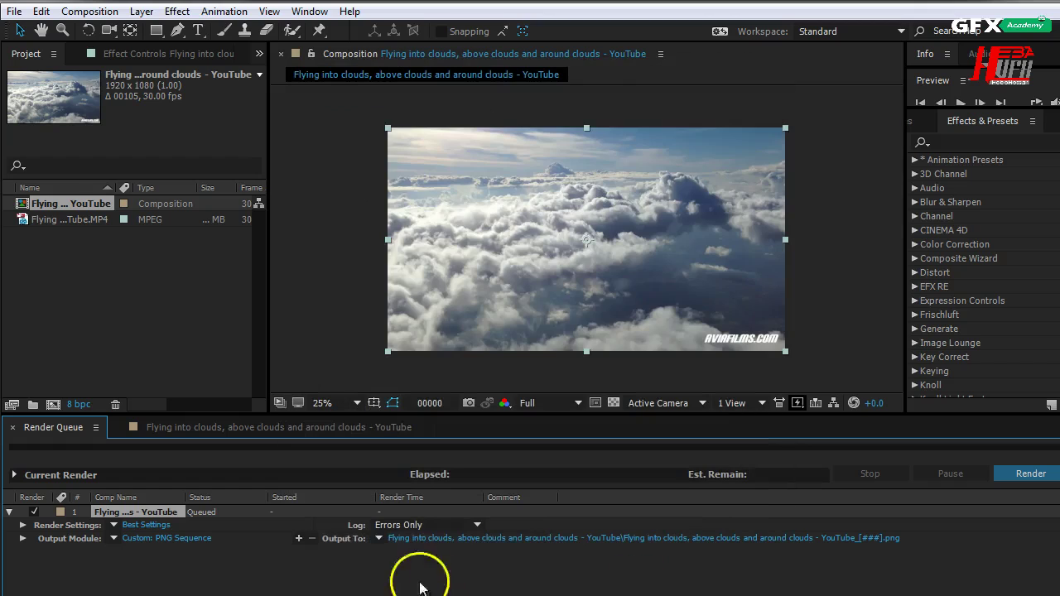
Shorten the render's output file name to "Flying _[###]", save the output location, and start rendering the queue.
left_click(453, 539)
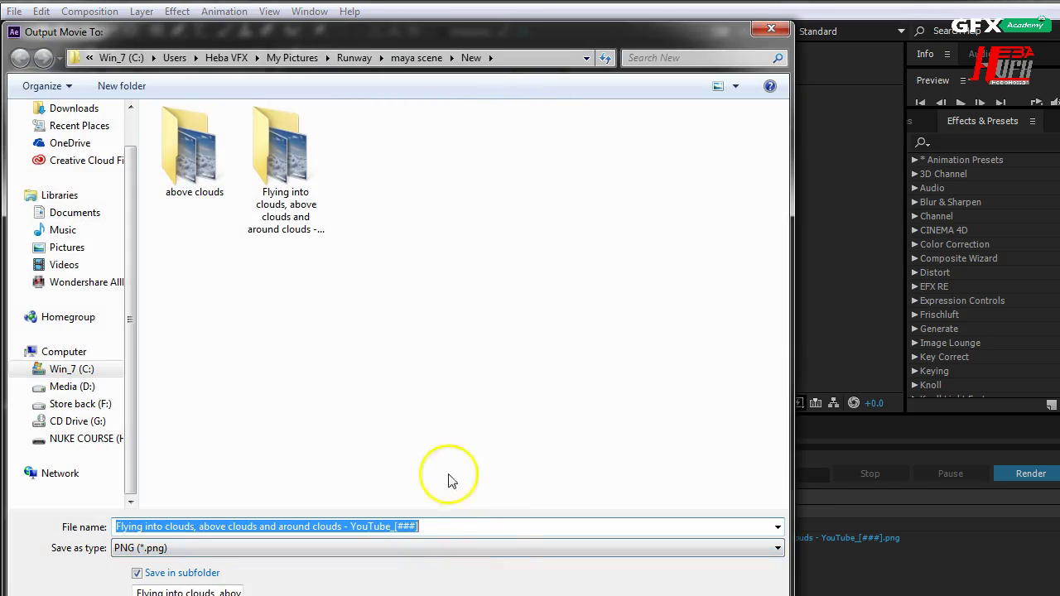
left_click(393, 527)
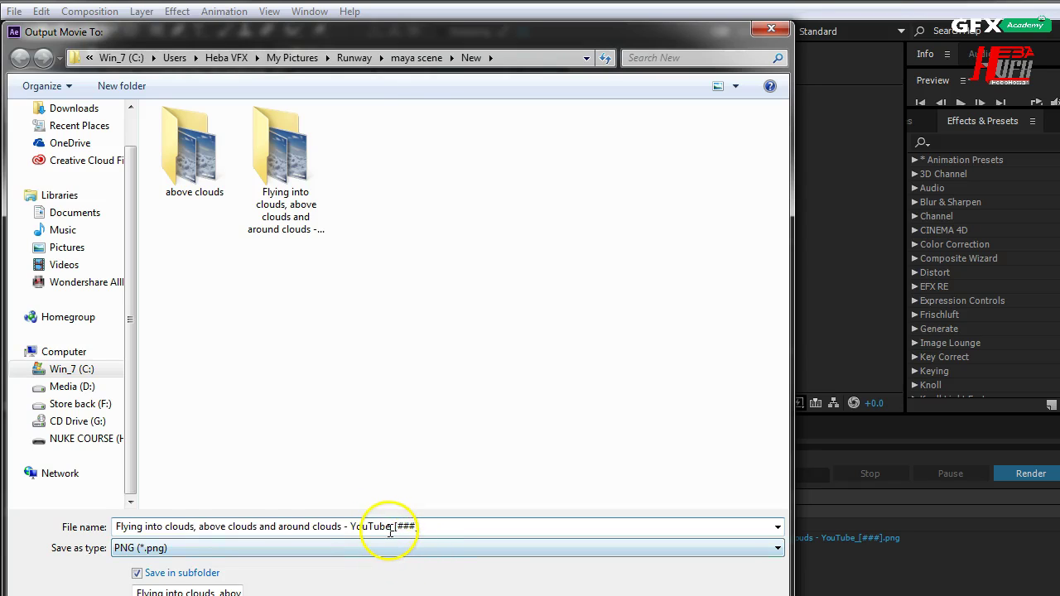
left_click_drag(390, 527, 147, 561)
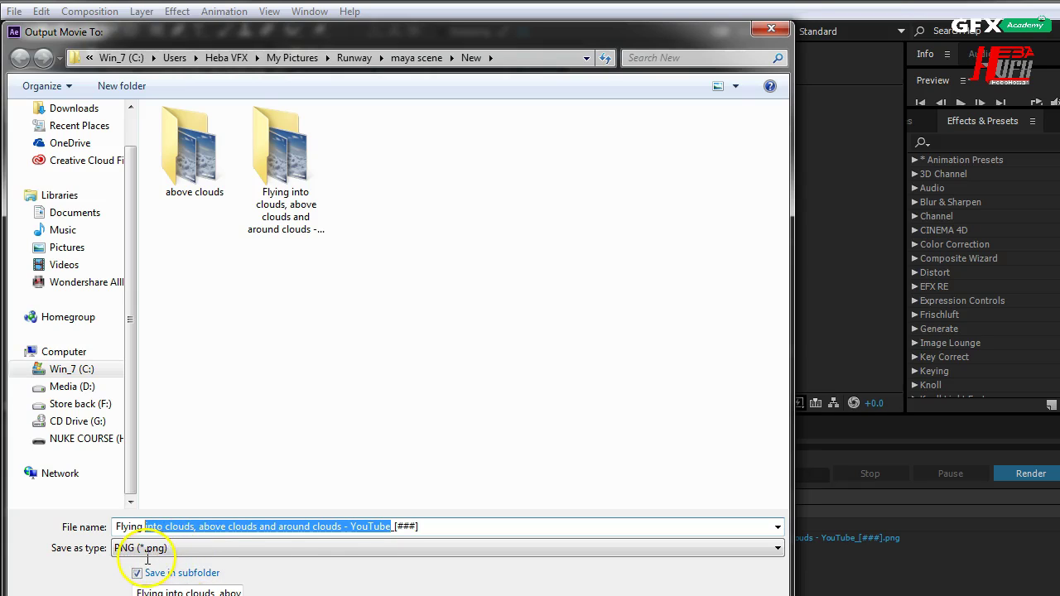
key("BackSpace")
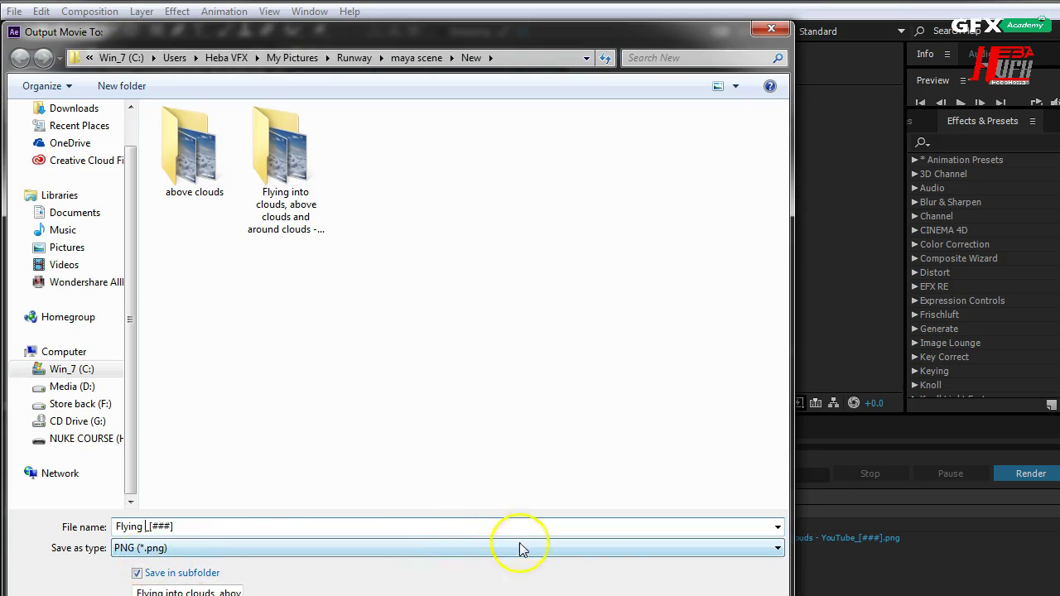
left_click(646, 595)
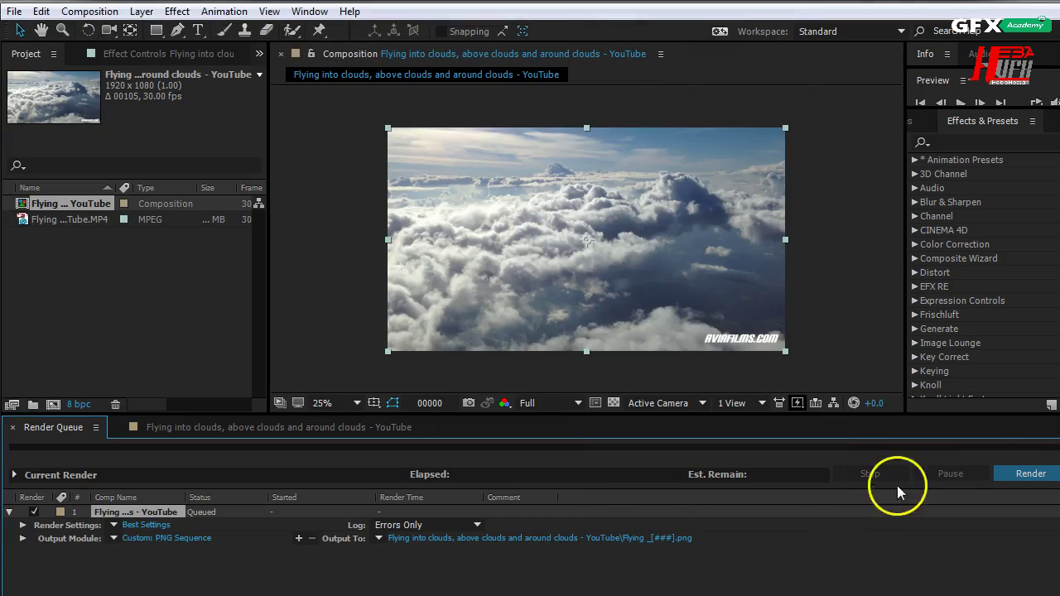
left_click(1005, 477)
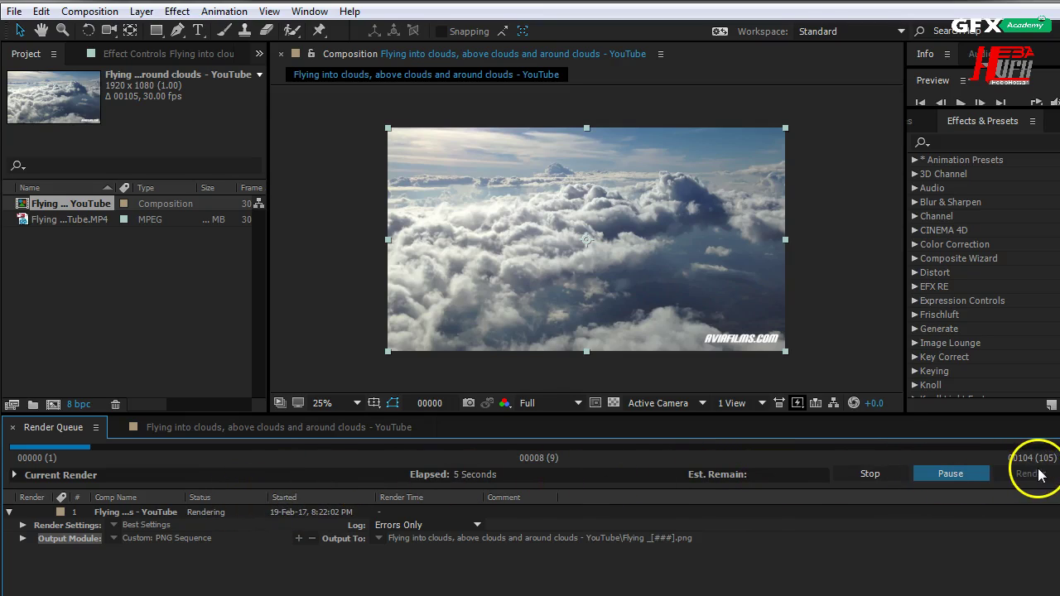
Switch to File Explorer and look through the Sky frames in the Documents test folder.
left_click(149, 595)
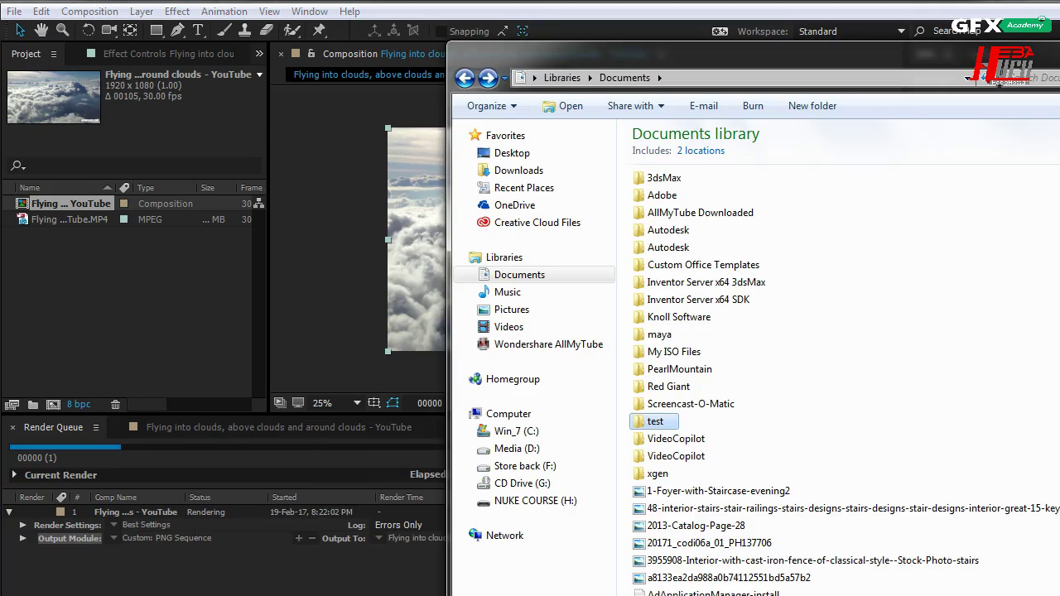
left_click(655, 430)
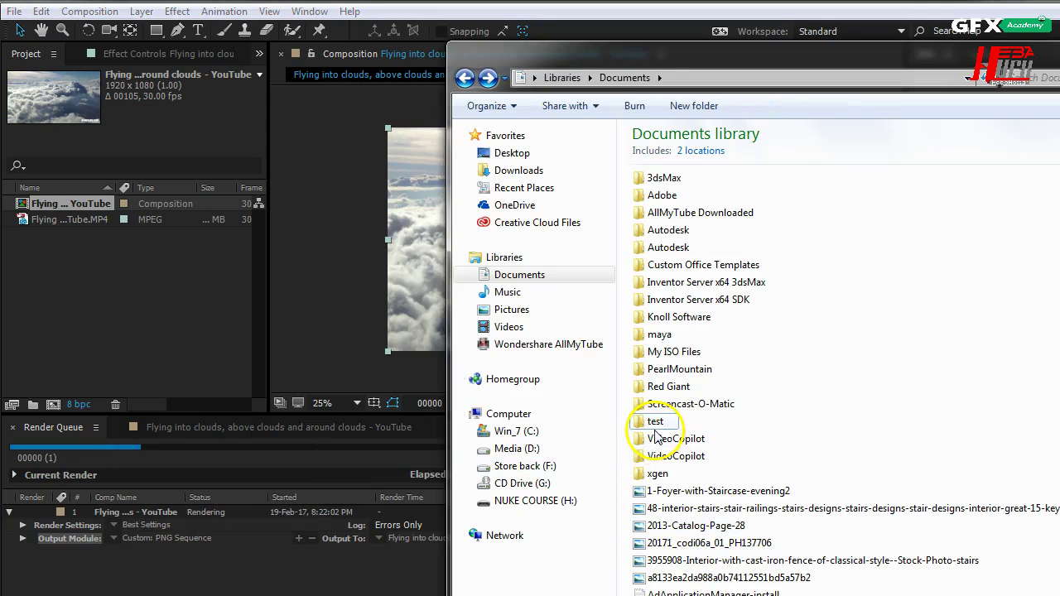
double_click(656, 424)
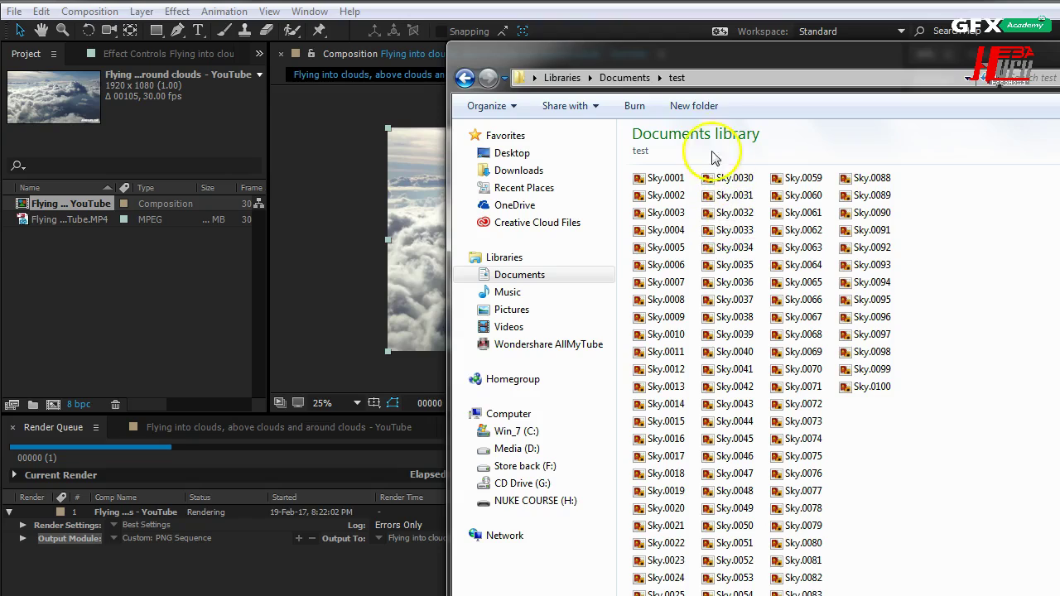
left_click(626, 77)
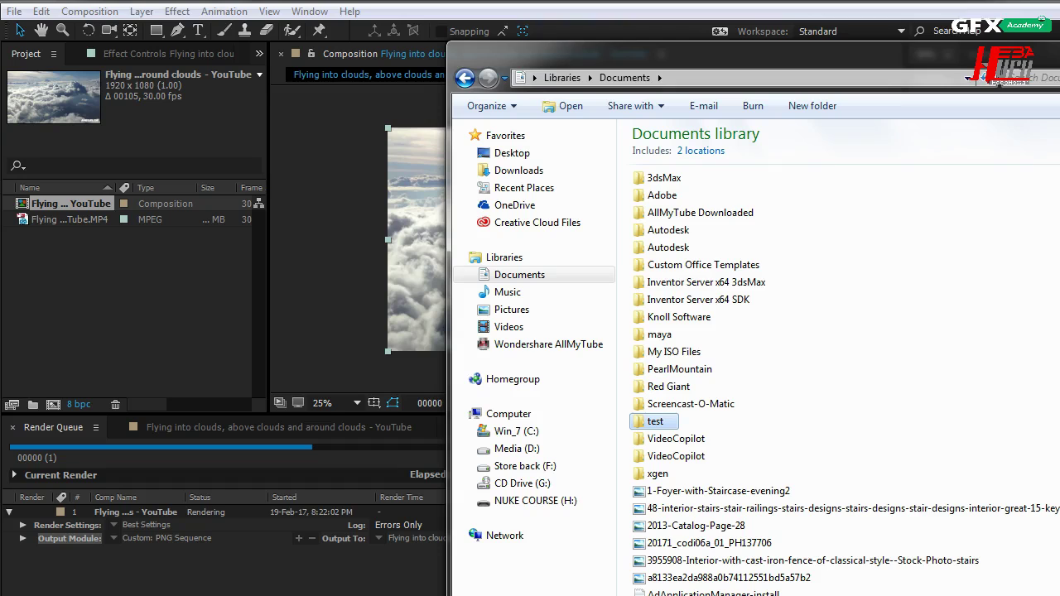
left_click_drag(927, 66, 110, 129)
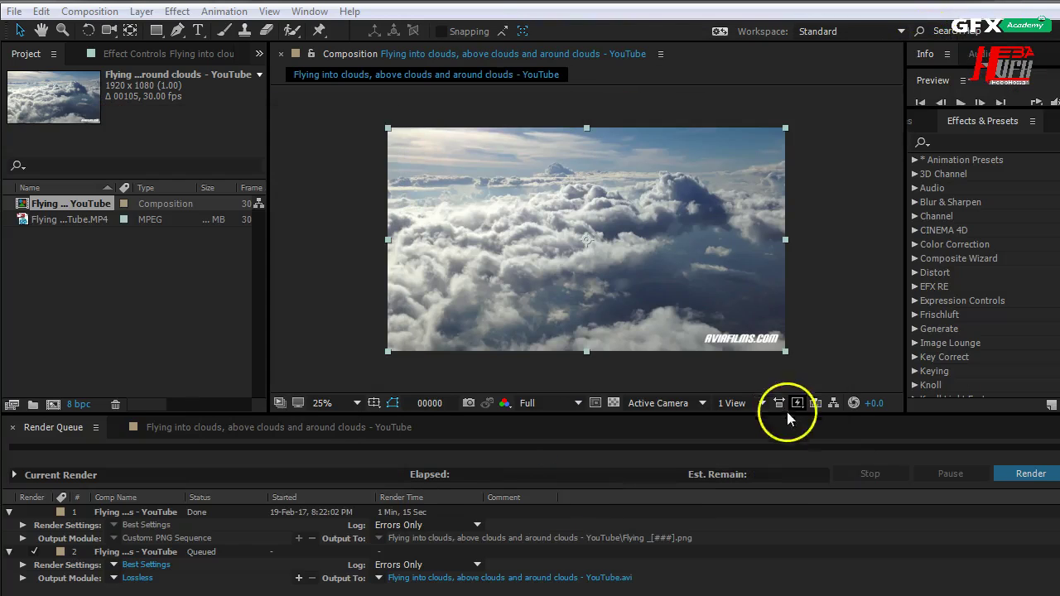
Open the Flying into clouds output folder inside New and examine the rendered PNG frames.
left_click_drag(1059, 171, 348, 187)
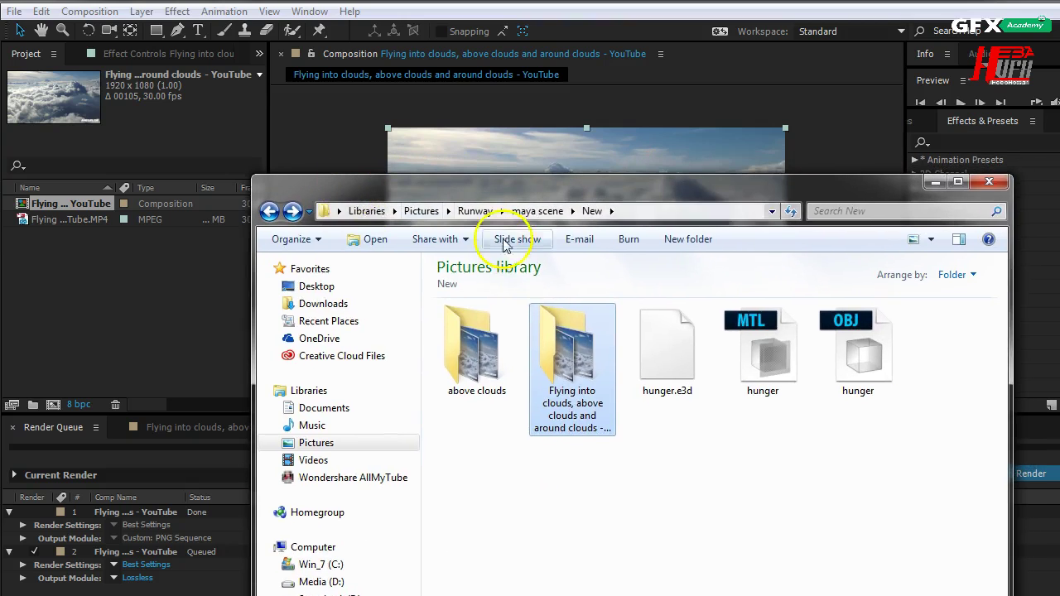
double_click(584, 379)
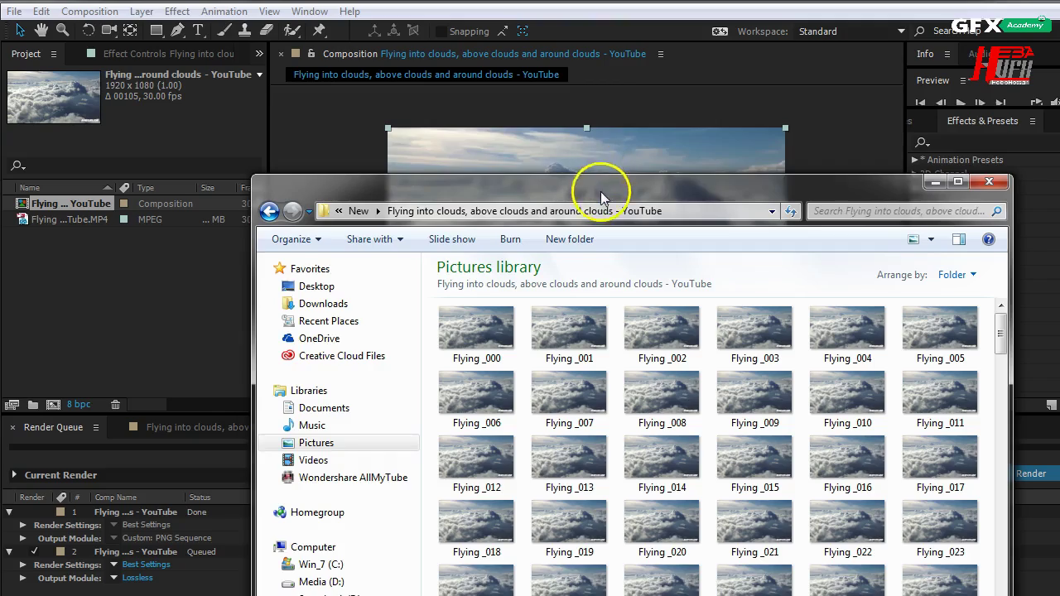
left_click_drag(600, 191, 593, 114)
mouse_move(994, 256)
left_mouse_down()
mouse_move(997, 595)
mouse_move(989, 236)
left_mouse_up()
Return to the New folder and import the Flying into clouds frame folder into the After Effects project as an image sequence.
left_click(261, 134)
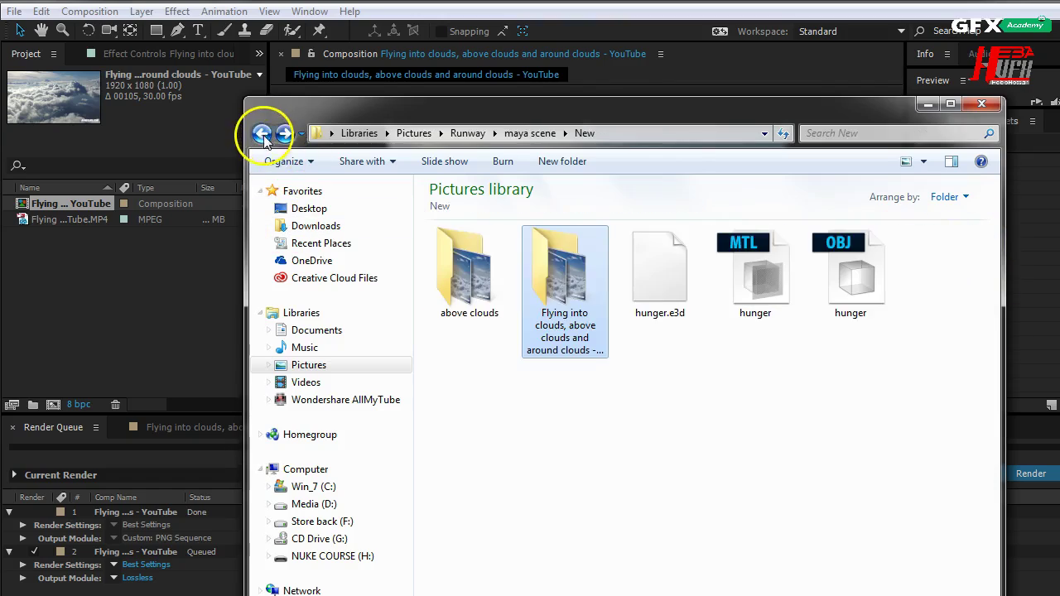
left_click_drag(565, 277, 173, 307)
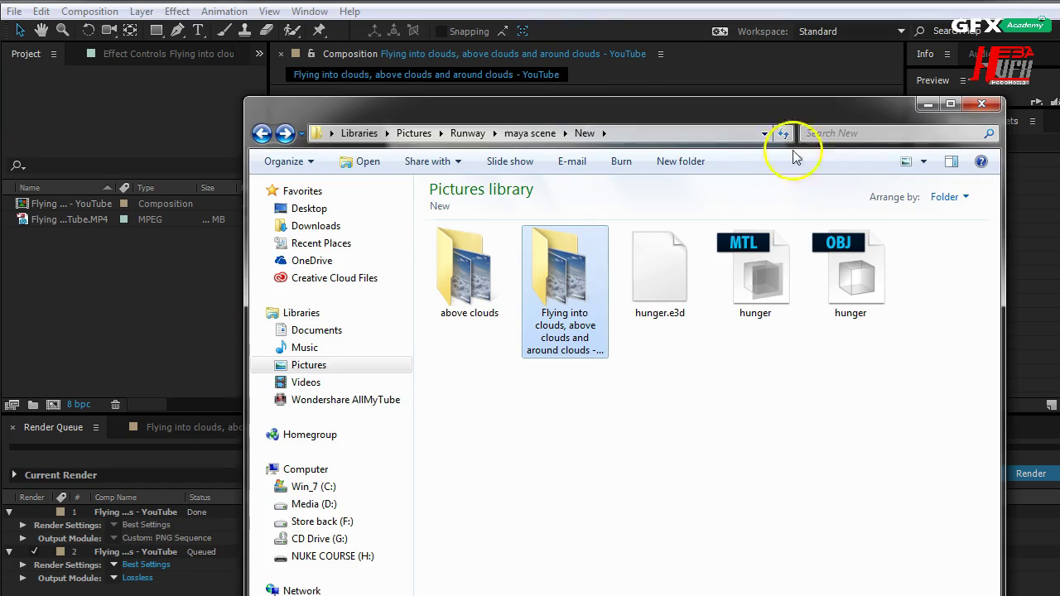
left_click(926, 104)
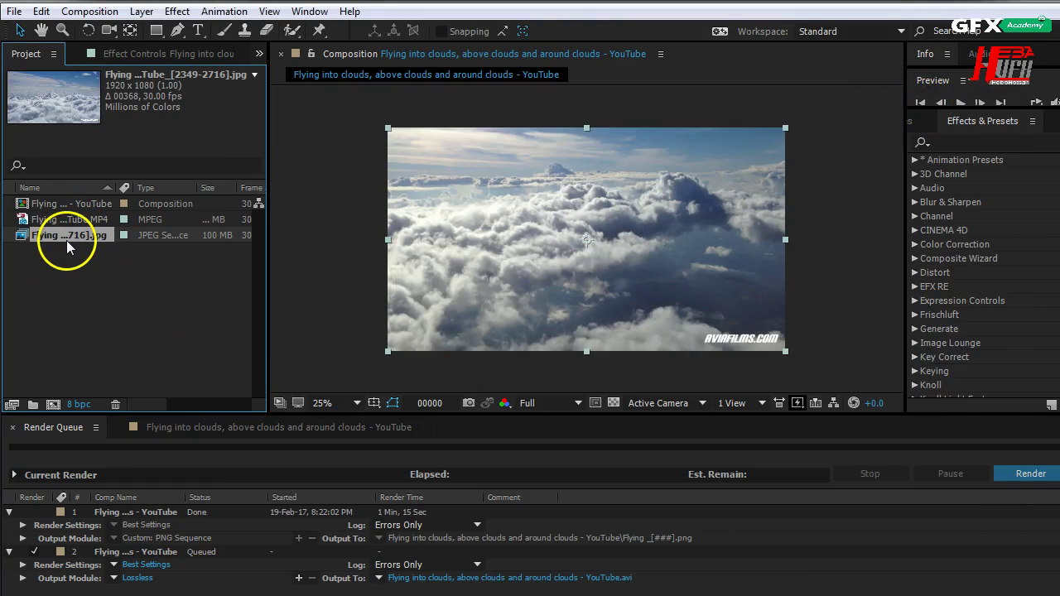
Create a new composition from the imported JPEG sequence and preview its playback.
left_click_drag(66, 237, 53, 408)
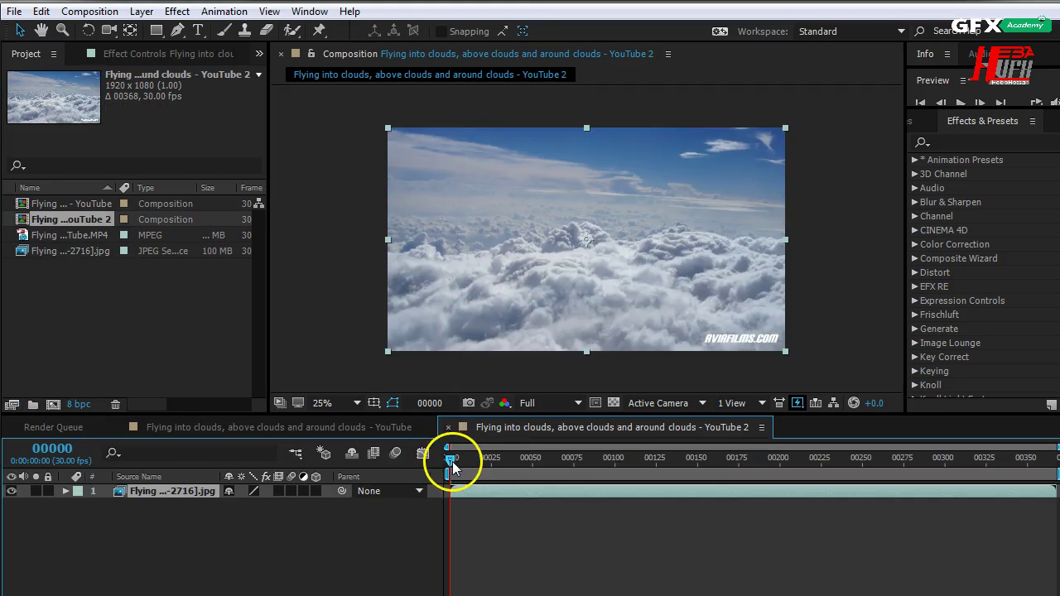
key("space")
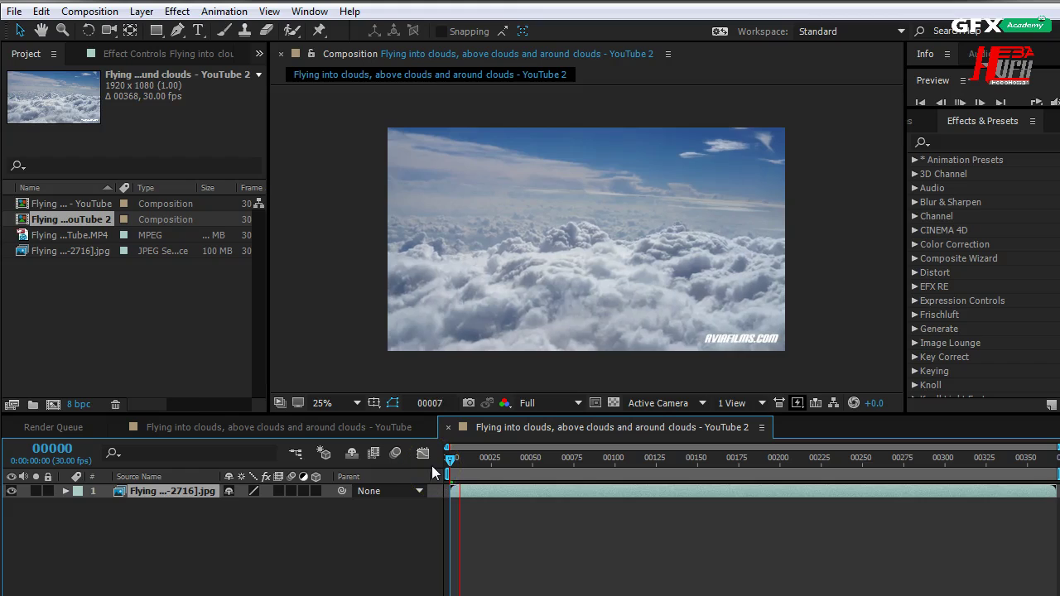